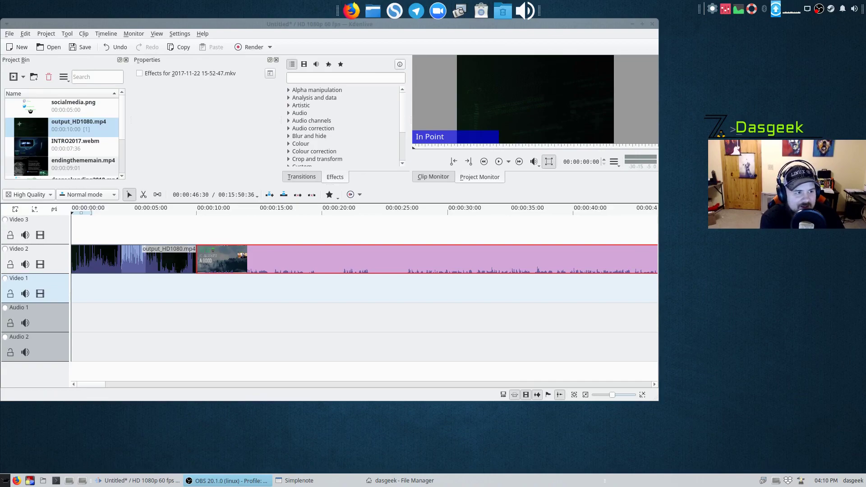
- Drag the Kdenlive window toward the screen centre to uncover the desktop icons
drag(263, 23, 363, 61)
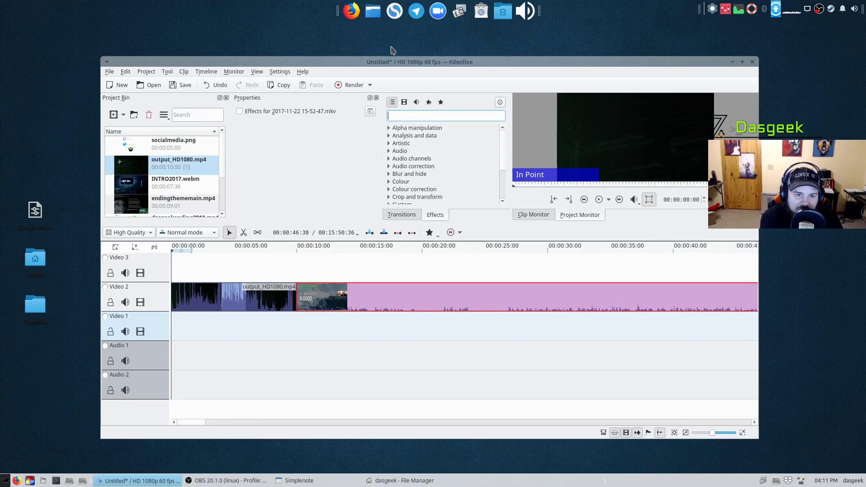
click(119, 115)
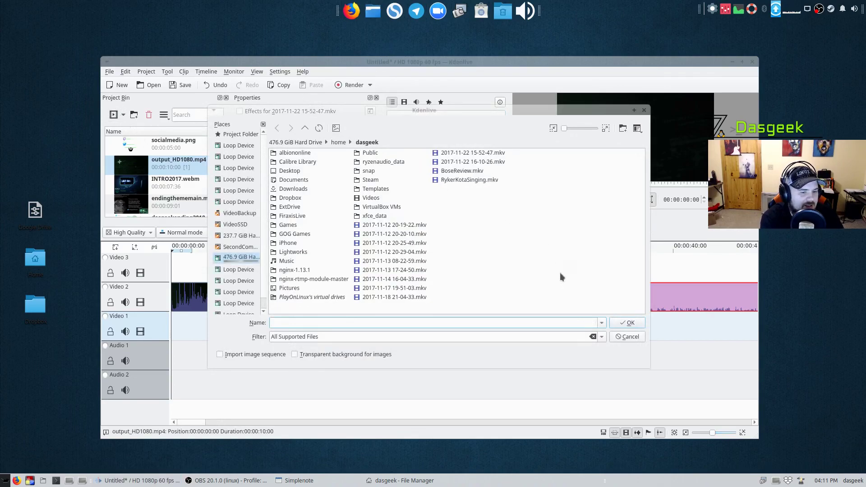
click(630, 338)
click(123, 115)
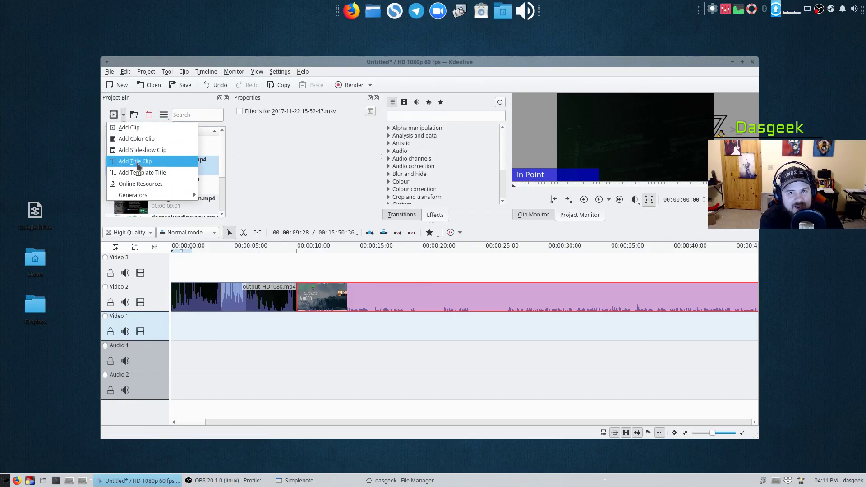
click(129, 128)
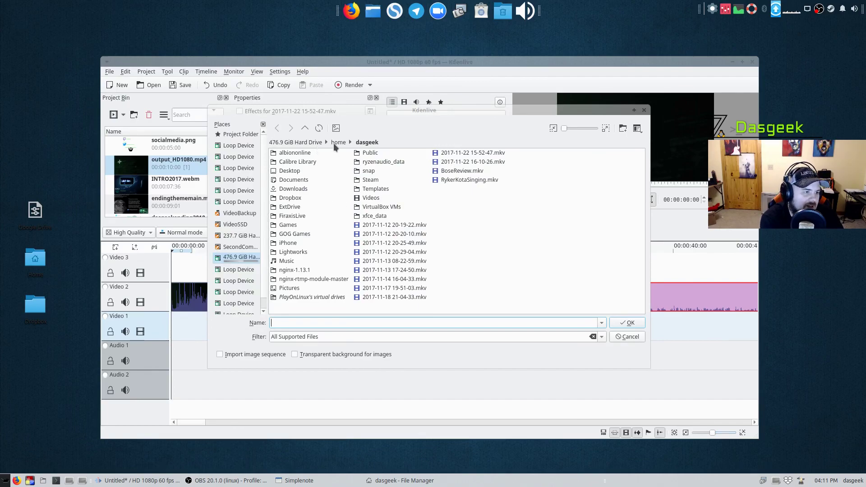
double_click(300, 180)
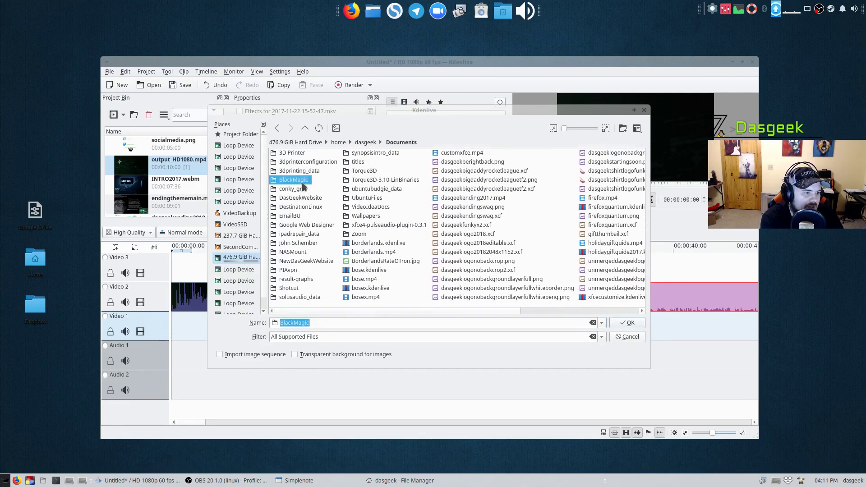
double_click(361, 197)
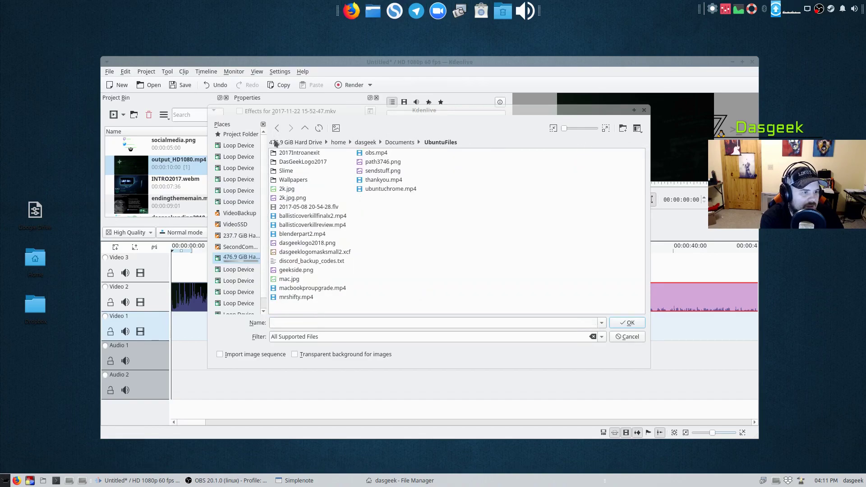
double_click(297, 153)
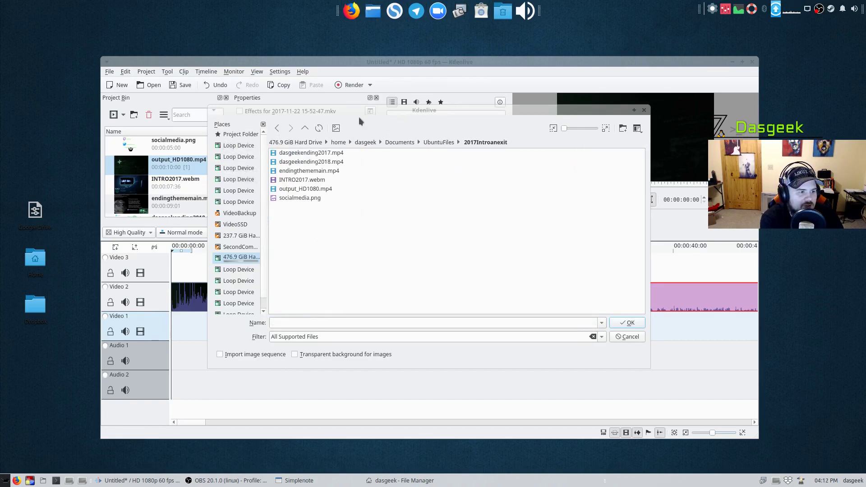
click(620, 337)
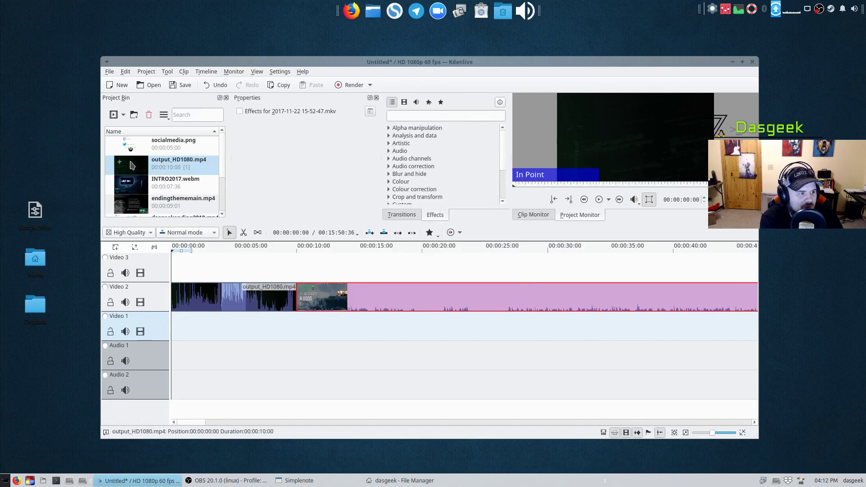
scroll(144, 164, down, 1)
scroll(141, 162, up, 1)
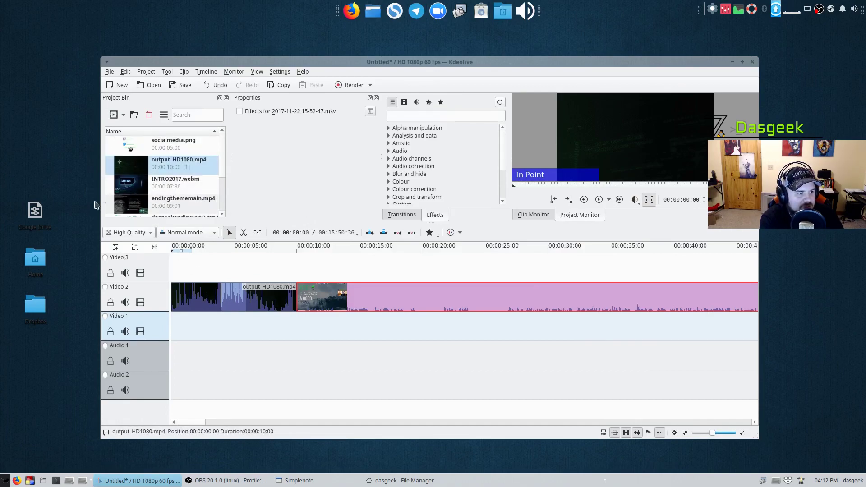
scroll(167, 144, down, 1)
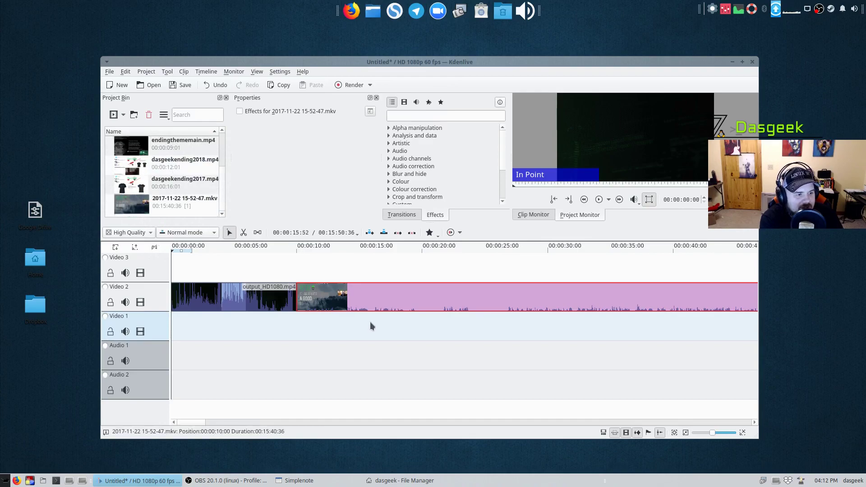
right_click(134, 294)
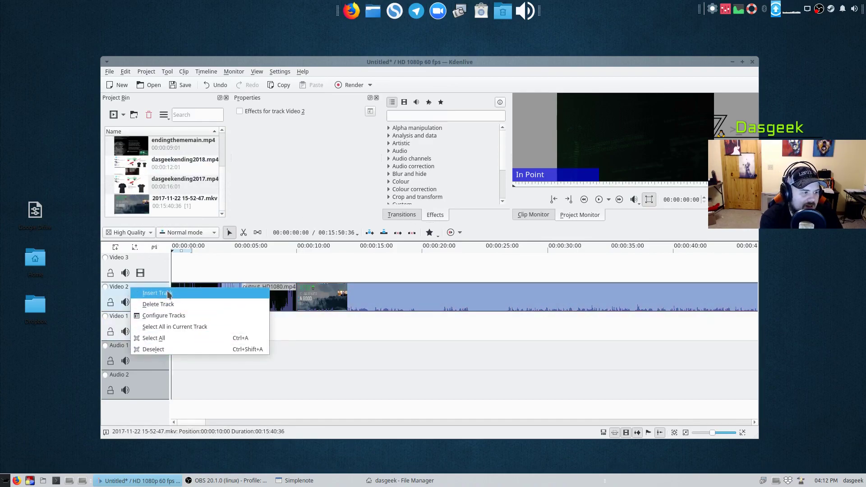
click(362, 296)
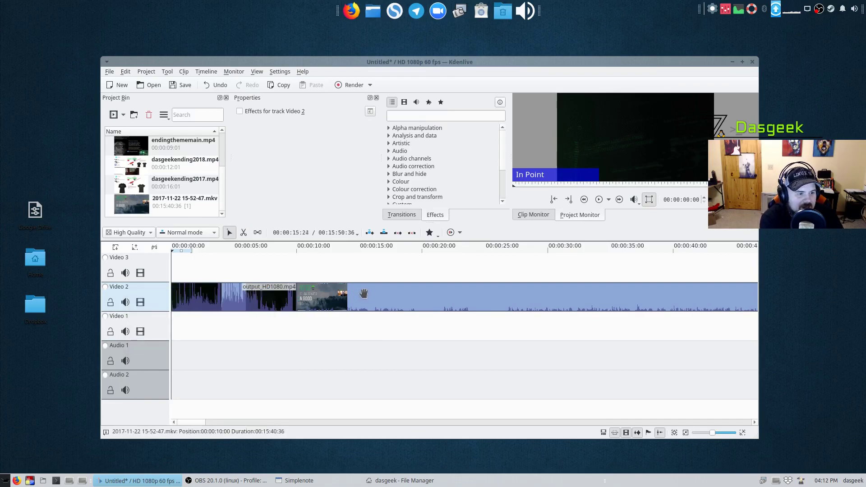
drag(364, 294, 316, 280)
click(229, 253)
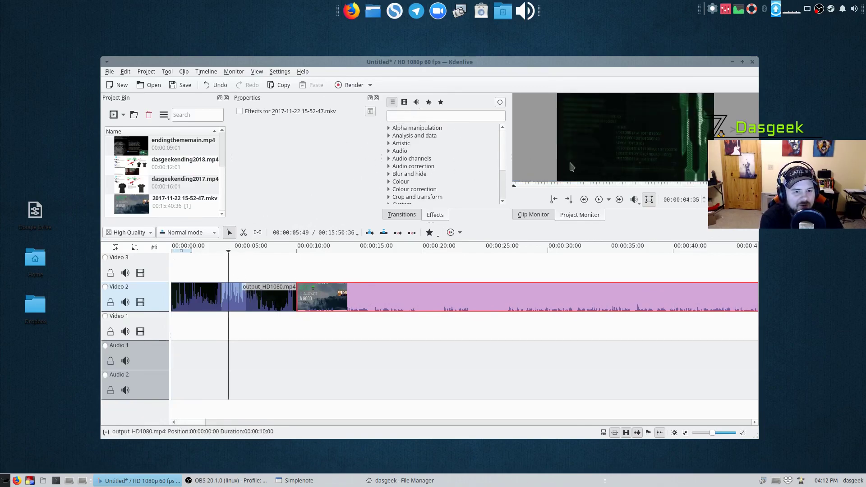
- Add Volume (keyframable) to output_HD1080.mp4 with gain -16dB, then play it back to check
key(space)
key(space)
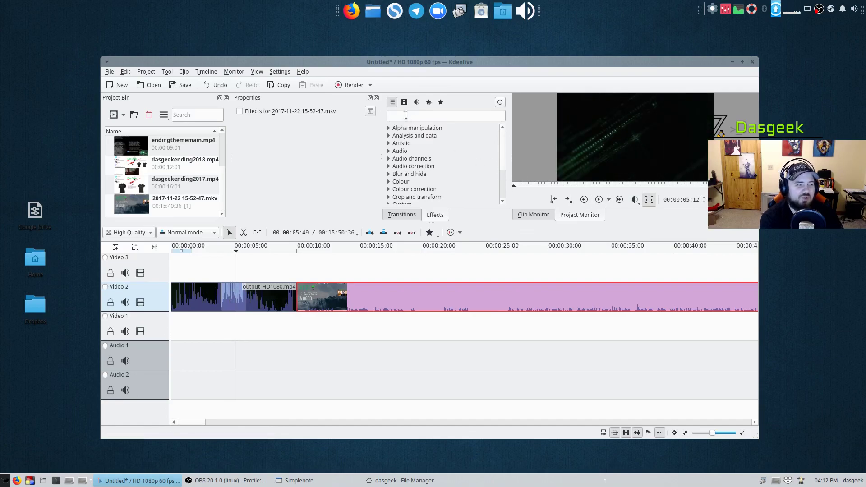
click(411, 118)
text(volume)
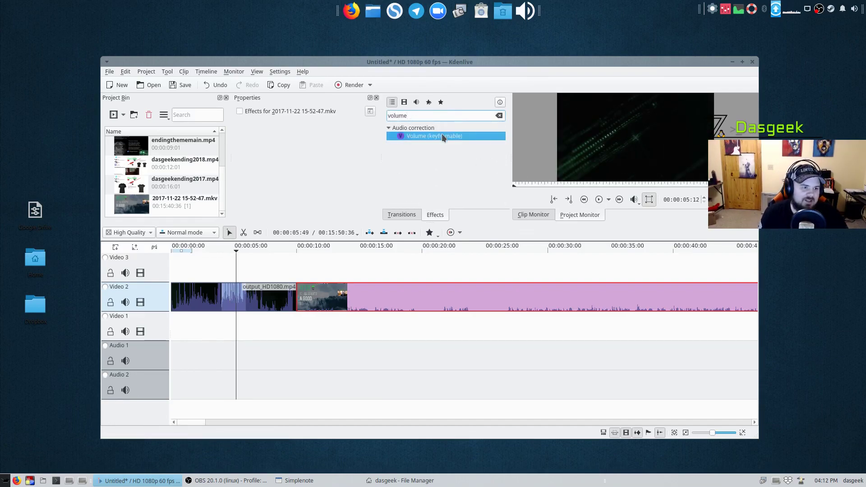
drag(442, 135, 242, 302)
mouse_move(278, 171)
mouse_down()
mouse_move(301, 172)
mouse_move(282, 173)
mouse_up()
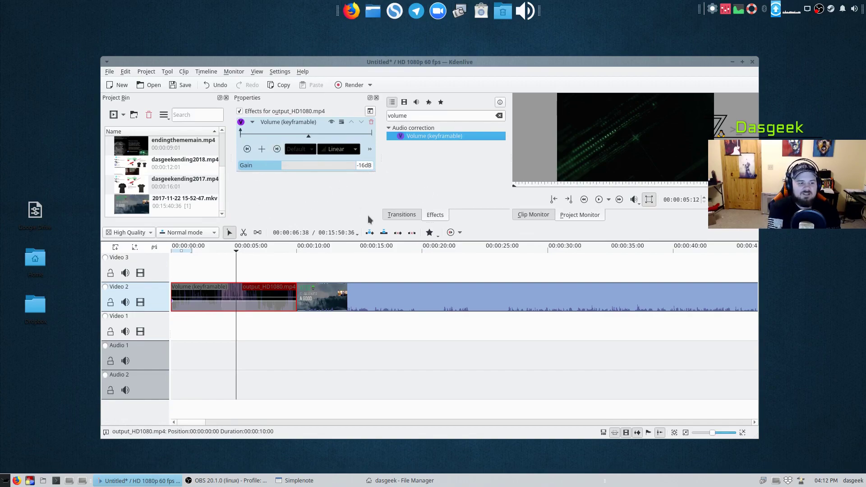
click(599, 199)
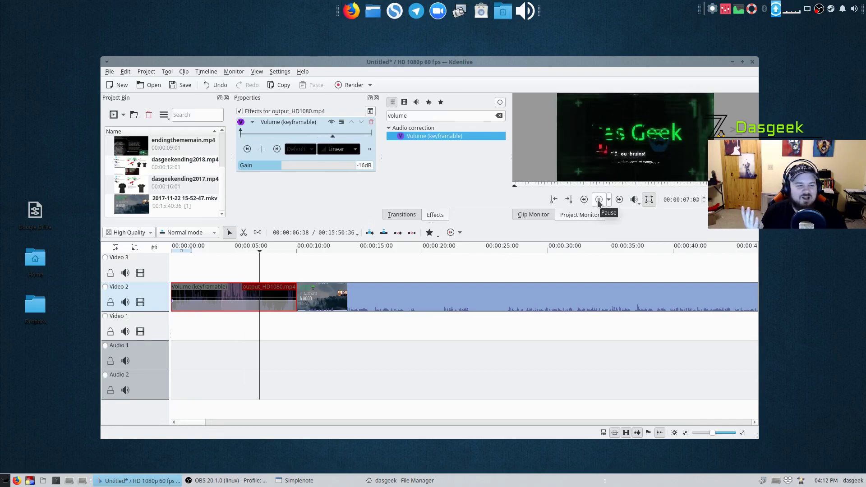
click(599, 199)
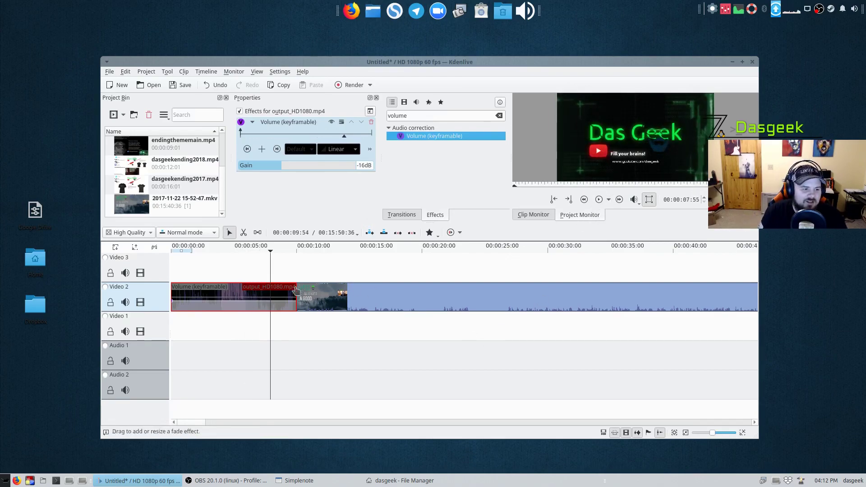
- Zoom the timeline around 00:00:13:23 and razor-cut the screencast at about 00:00:14:00
click(328, 252)
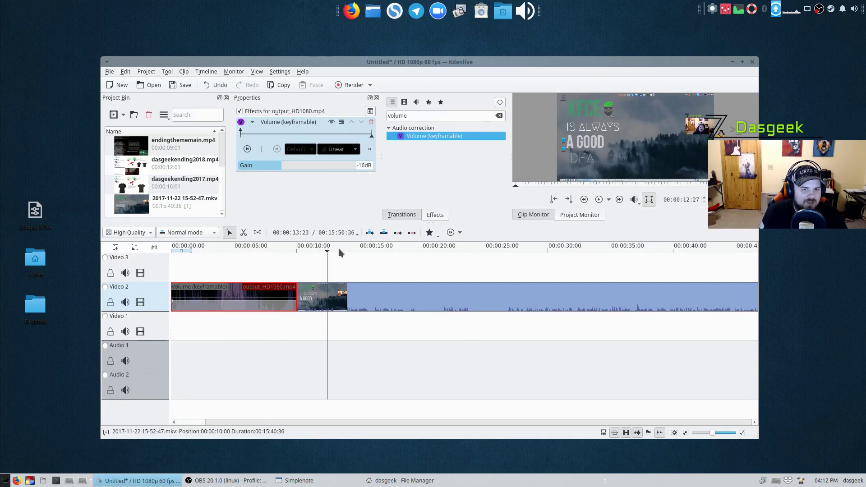
click(339, 252)
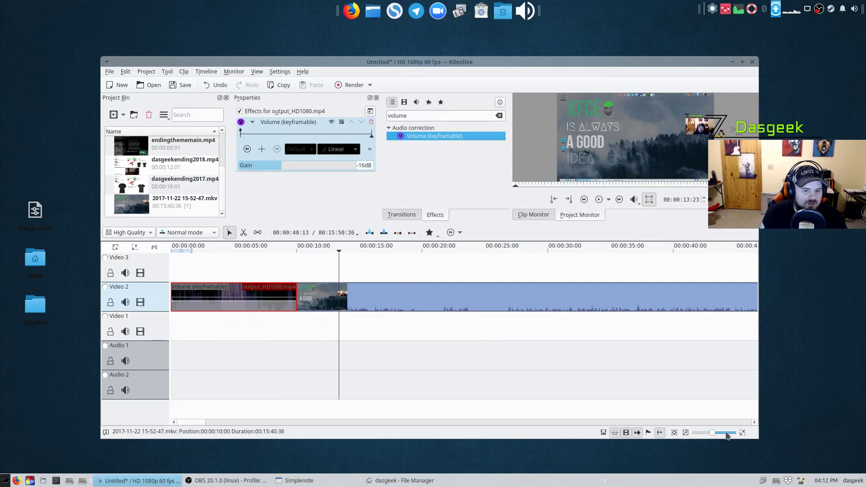
click(725, 434)
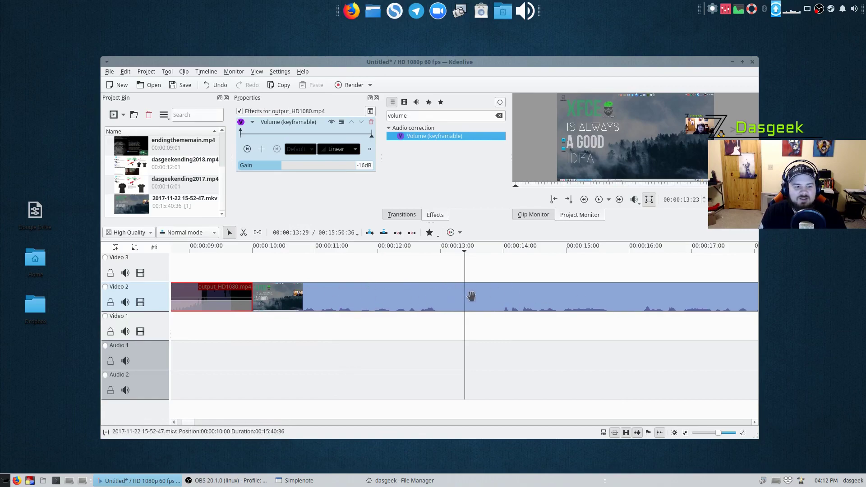
key(x)
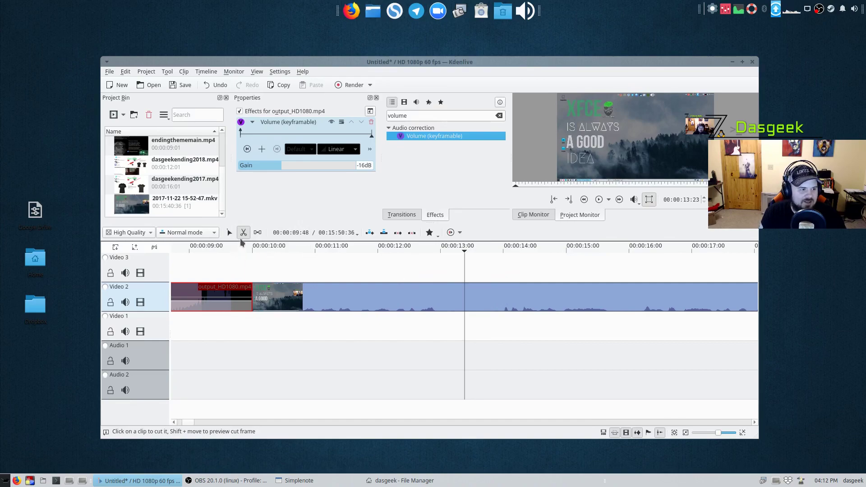
click(502, 298)
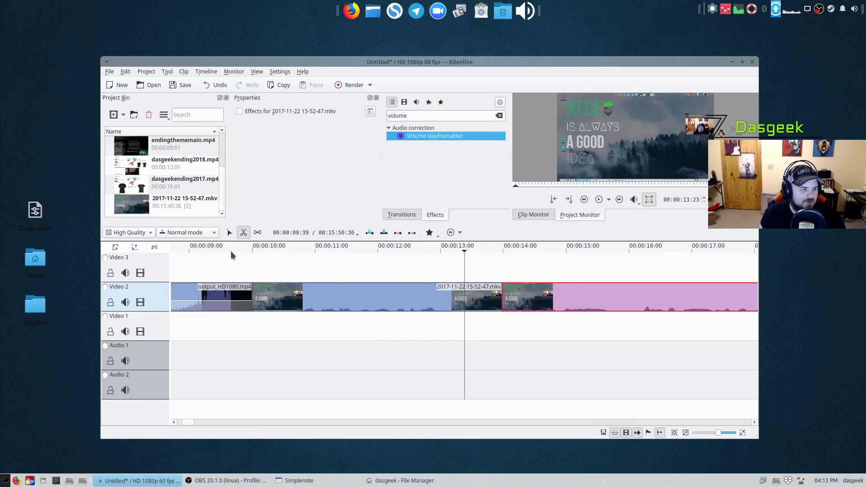
- Delete the middle screencast piece, remove the gap, and play from 00:00:09:39 to check
click(228, 233)
click(362, 304)
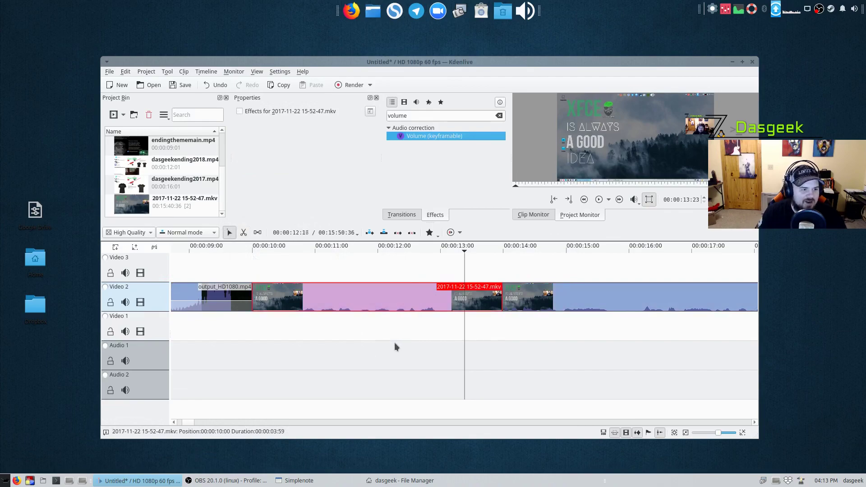
right_click(408, 298)
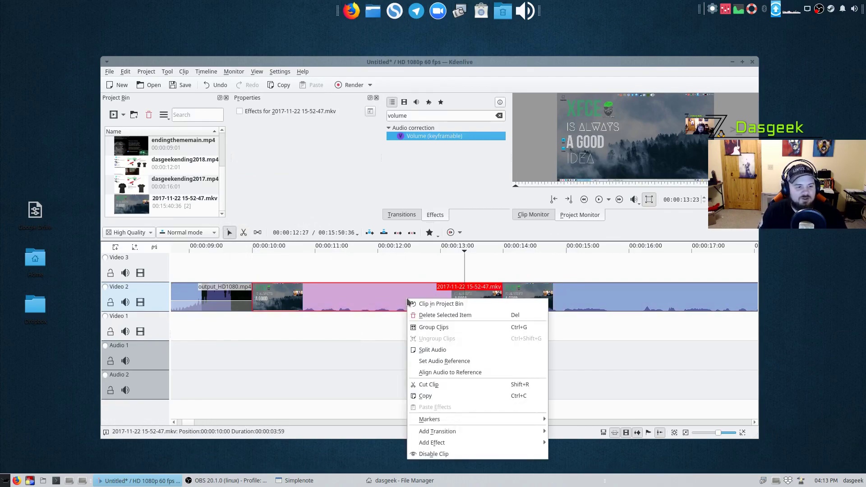
click(417, 315)
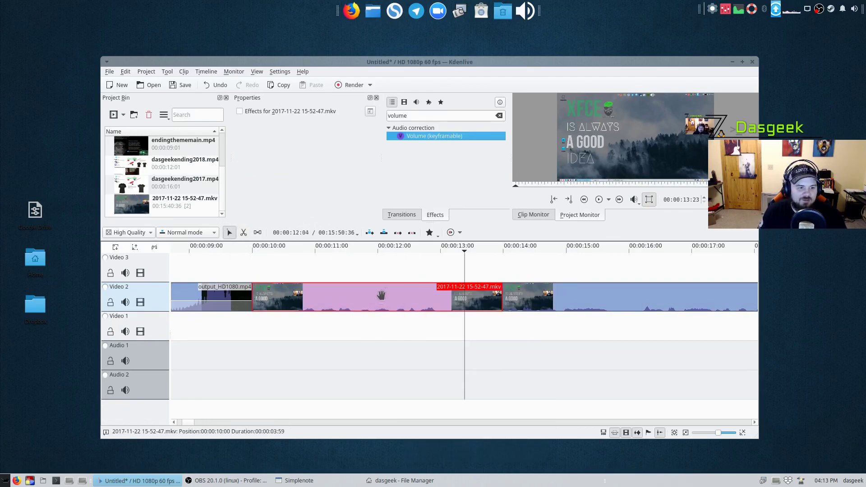
right_click(372, 294)
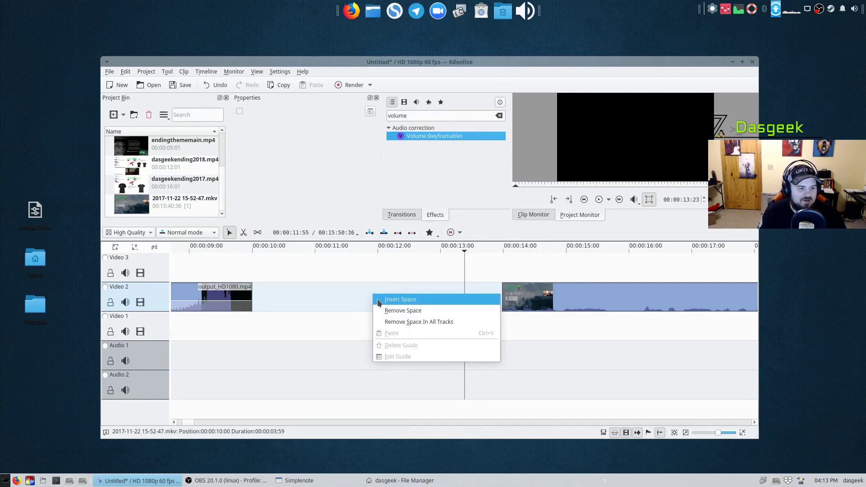
click(393, 309)
click(247, 246)
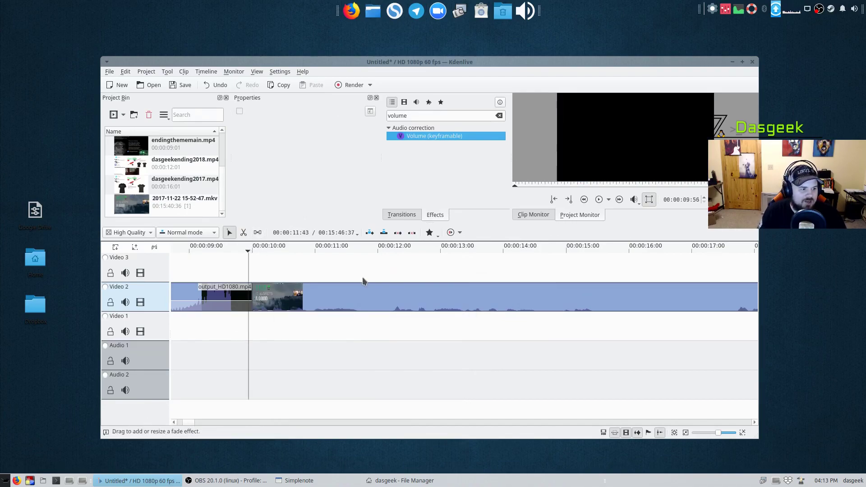
click(230, 247)
click(594, 202)
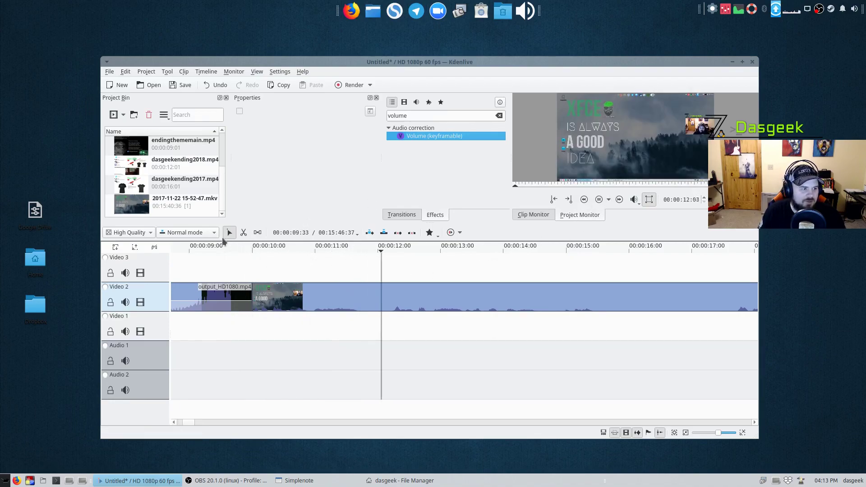
- Stop playback and undo the last two edits with Edit > Undo
click(599, 199)
click(125, 71)
click(136, 83)
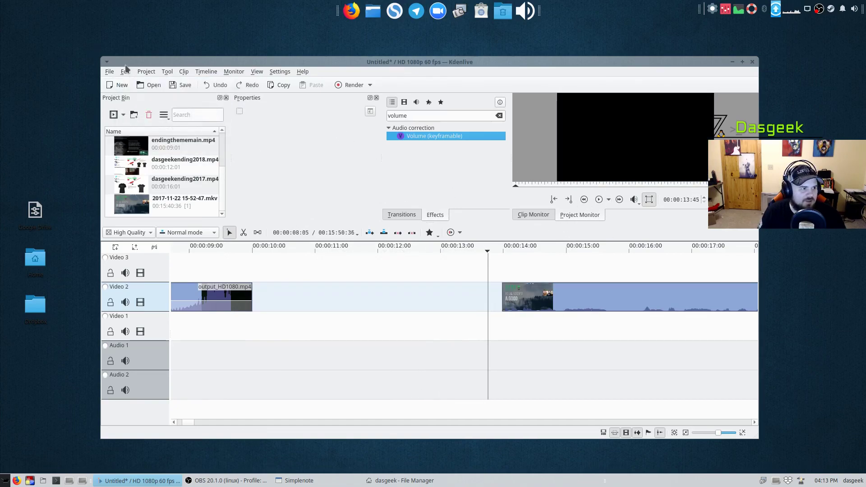
click(125, 71)
click(135, 83)
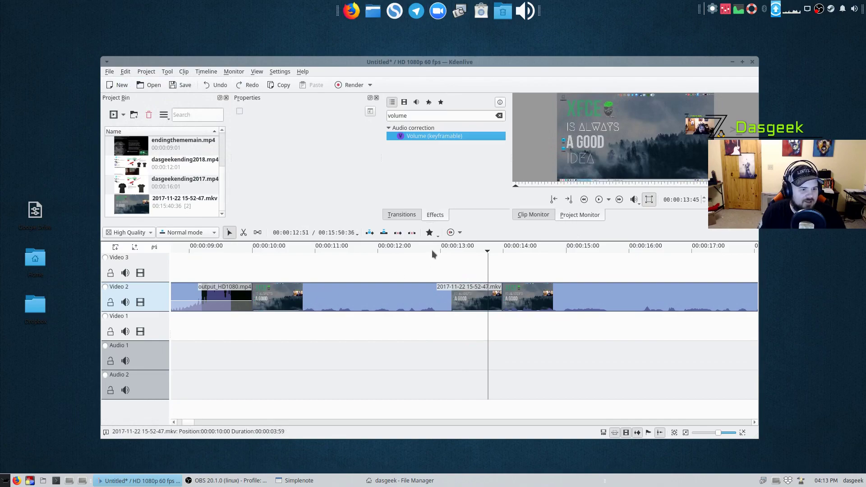
- Play the timeline from about 12 to 25 seconds to locate the unwanted section
click(383, 250)
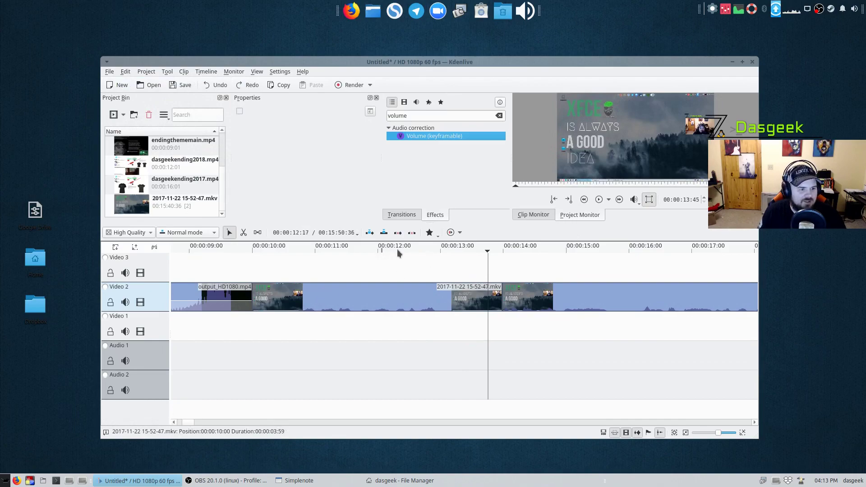
click(598, 199)
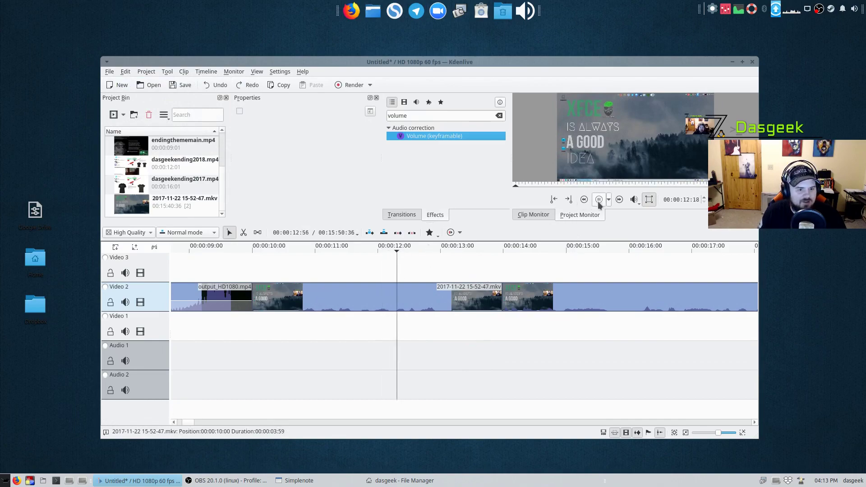
click(620, 252)
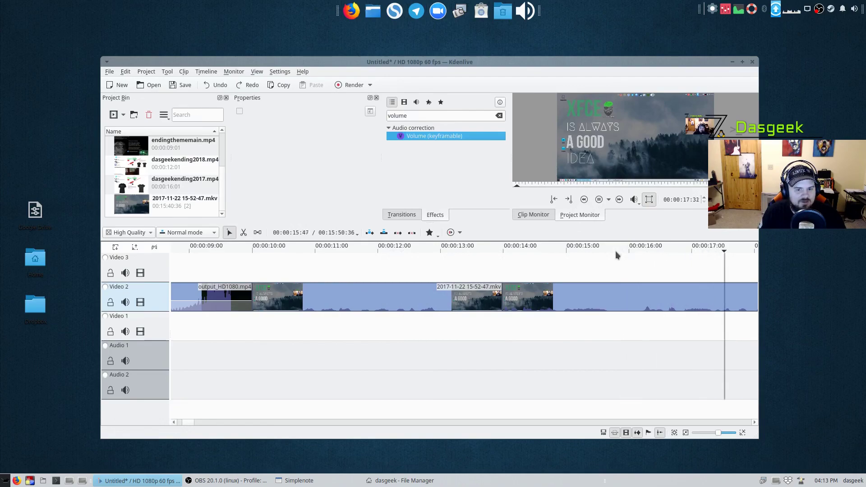
scroll(717, 433, down, 2)
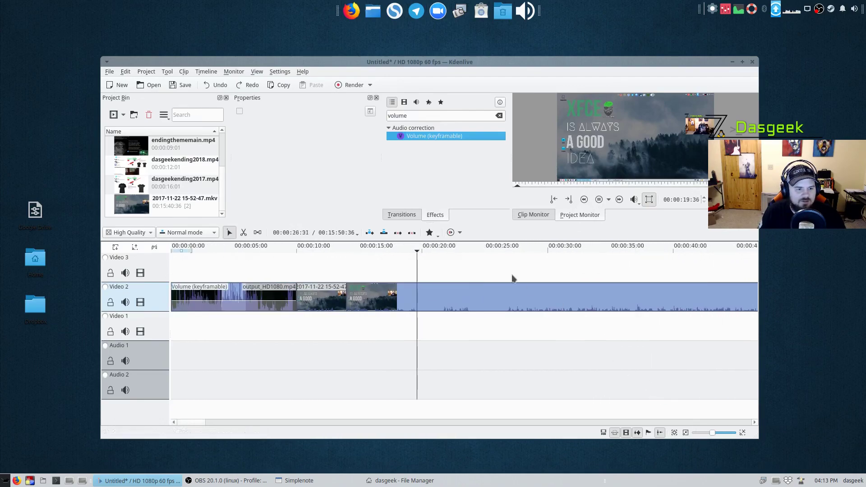
click(486, 249)
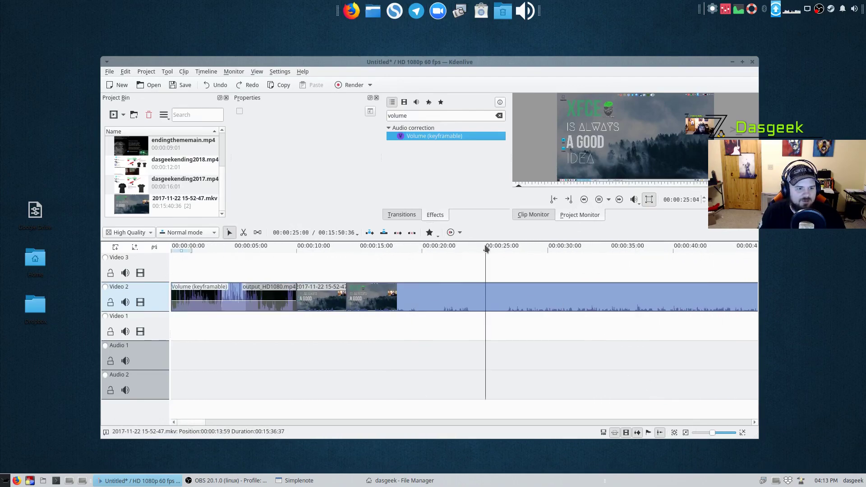
click(599, 200)
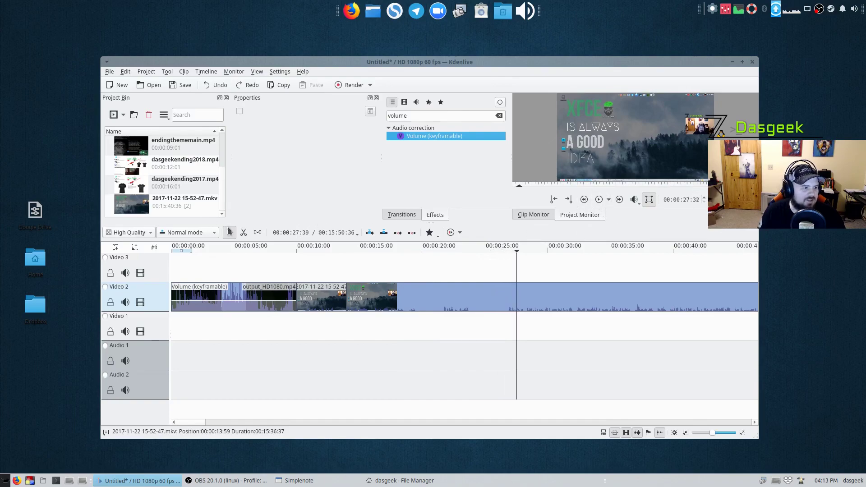
- Razor-cut the screencast, delete the two unwanted pieces, remove the gap, and play to check
click(243, 232)
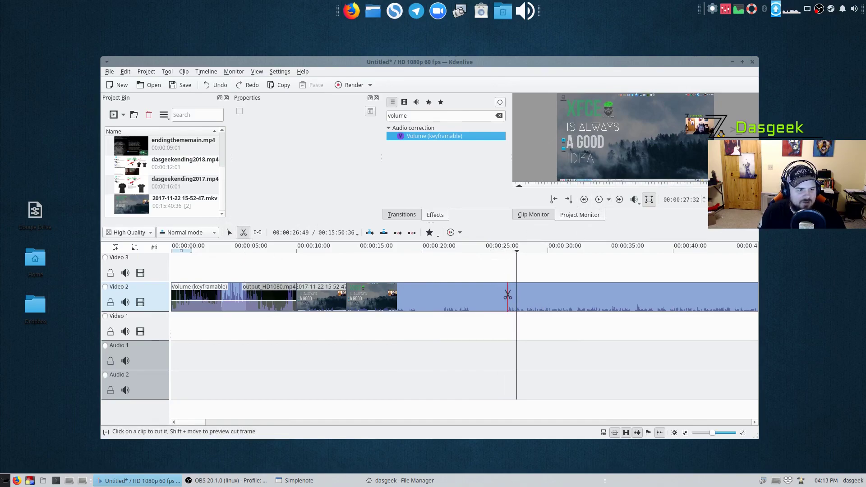
click(508, 296)
click(229, 233)
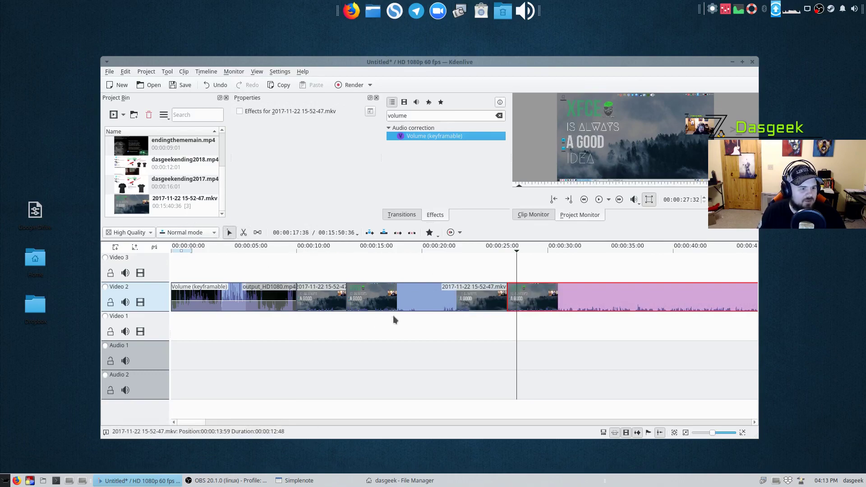
click(396, 298)
key(Delete)
click(330, 298)
key(Delete)
right_click(350, 299)
click(361, 316)
click(296, 252)
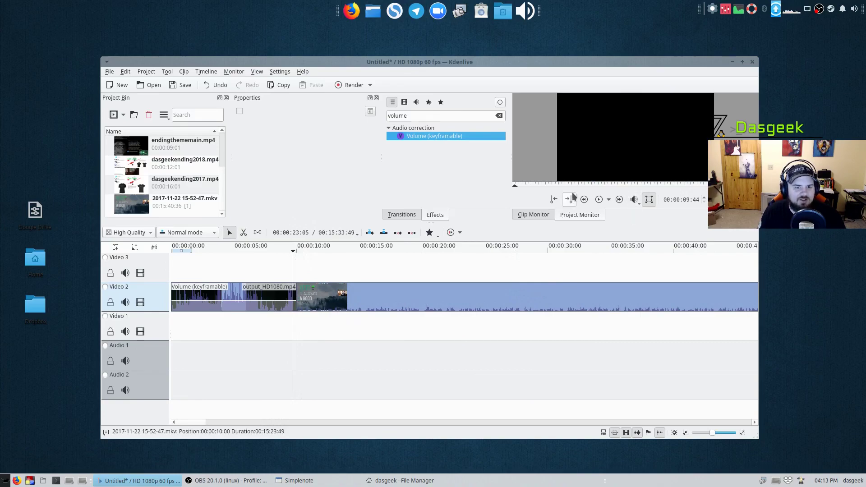
click(600, 200)
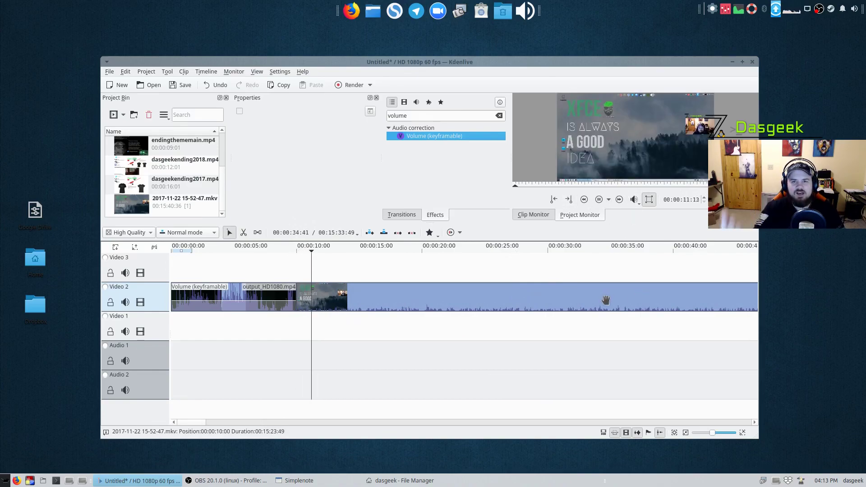
click(599, 199)
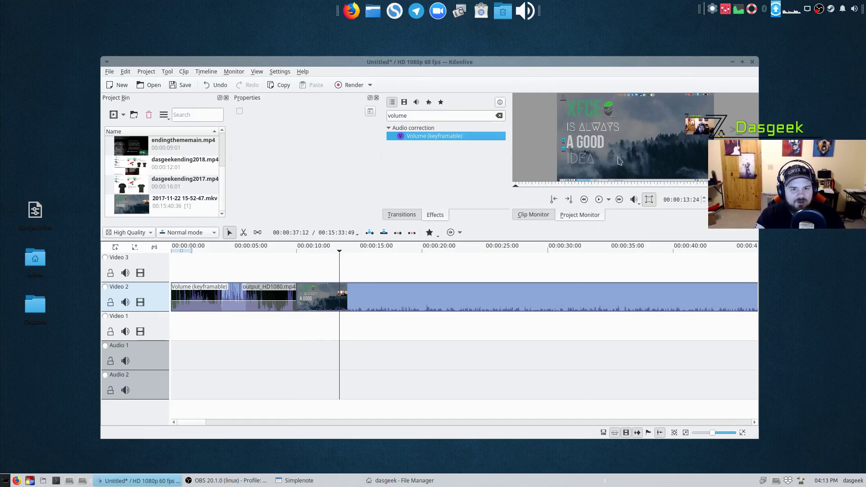
- Turn on the Project Monitor's toolbar and audio level meter display options
right_click(532, 121)
click(559, 209)
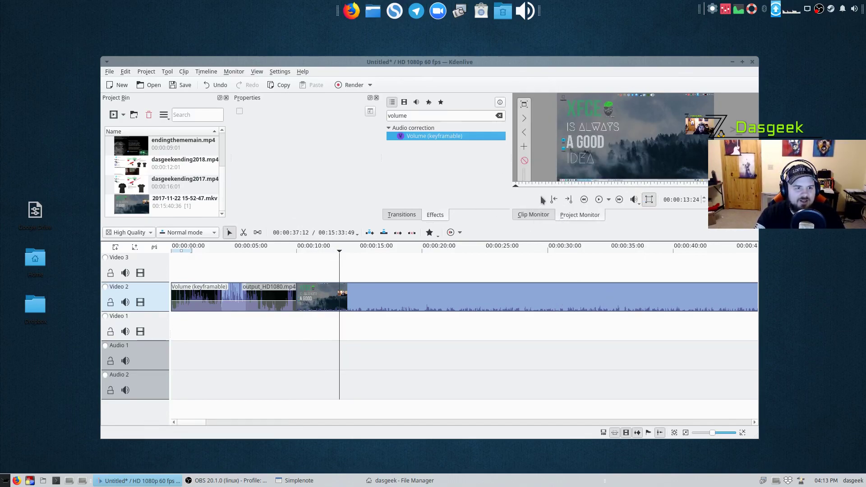
click(522, 104)
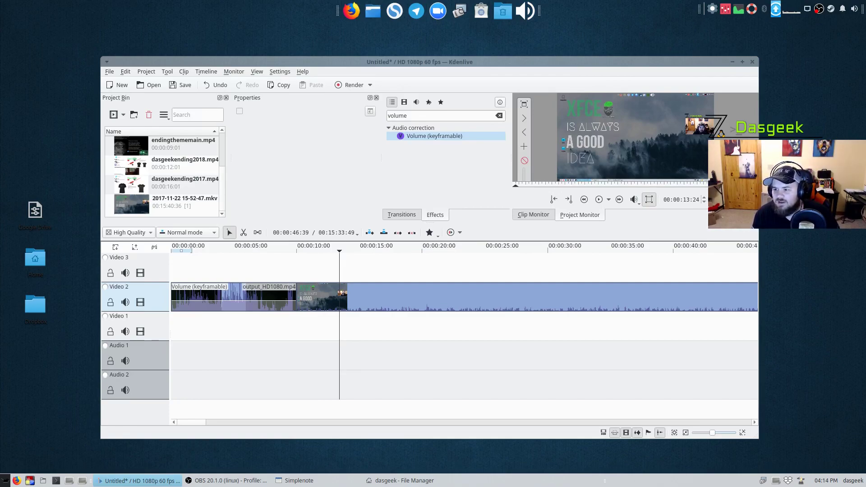
key(alt+Tab)
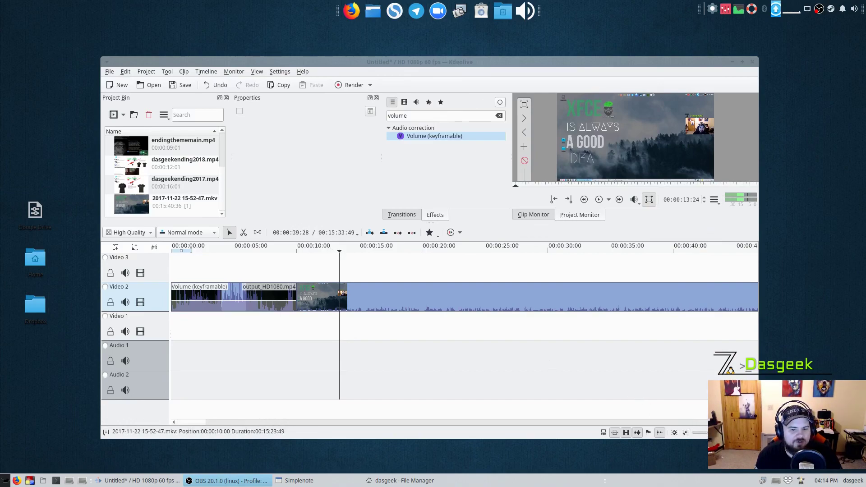
- Zoom the timeline out and drag dasgeekending2018.mp4 onto Video 2 after the screencast
click(705, 436)
drag(705, 436, 693, 438)
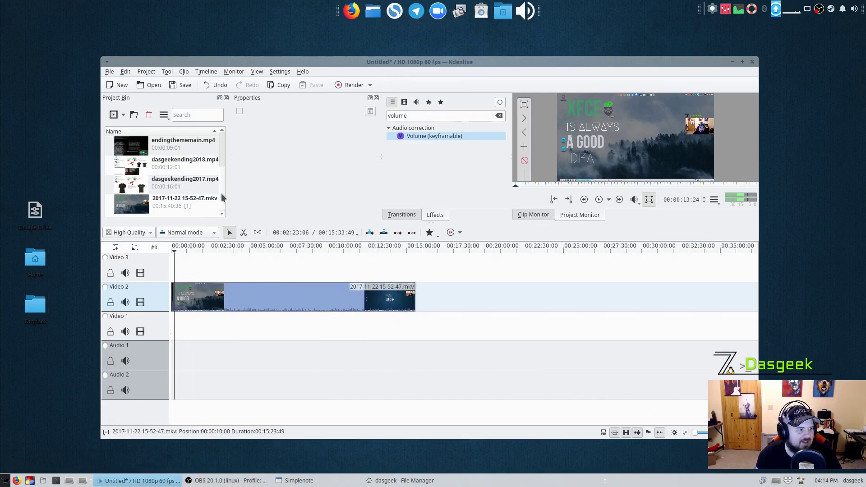
mouse_move(224, 187)
mouse_down()
mouse_move(224, 151)
mouse_move(223, 180)
mouse_up()
mouse_move(135, 169)
mouse_down()
mouse_move(441, 248)
mouse_move(433, 294)
mouse_move(417, 296)
mouse_up()
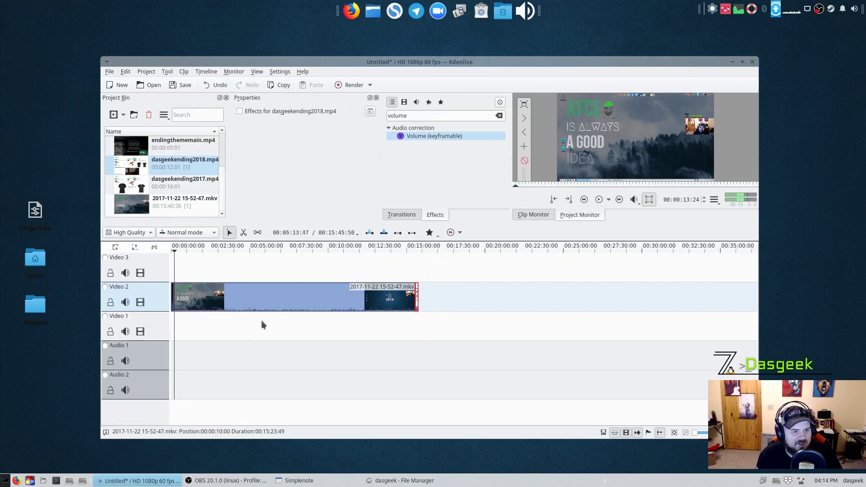
click(185, 249)
- Create a new title clip with the background shown and the text 'Insert the text here' near the top
click(147, 72)
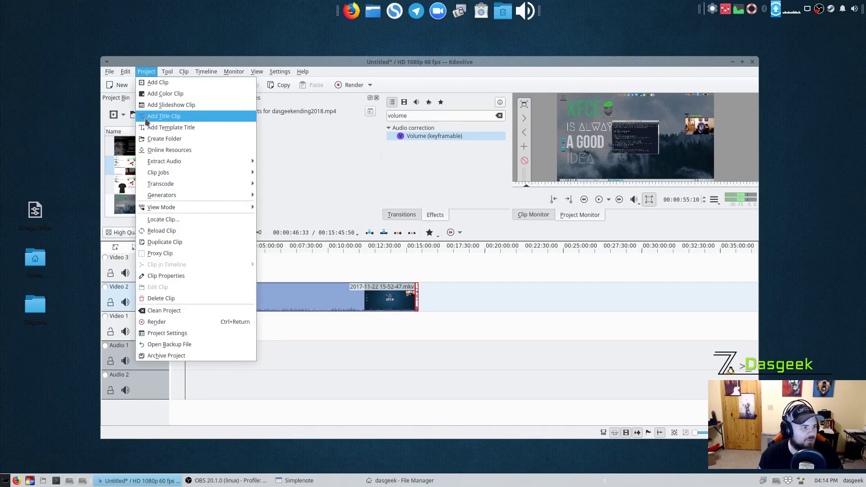
click(171, 119)
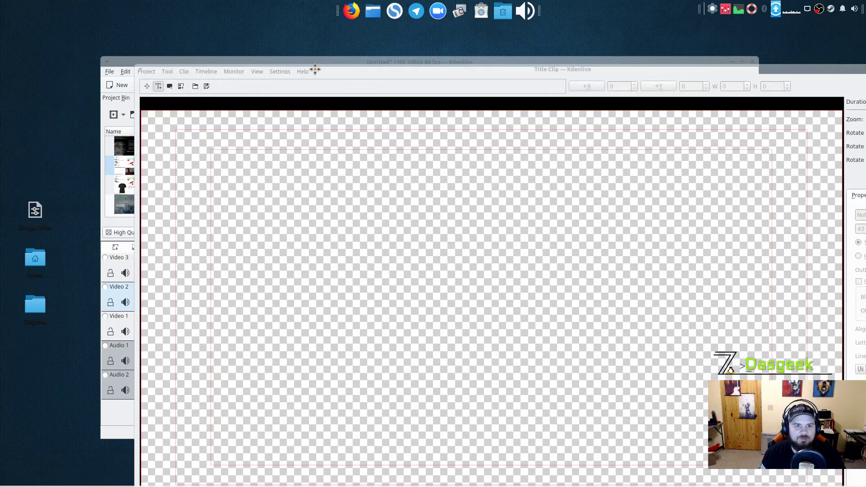
drag(302, 68, 218, 1)
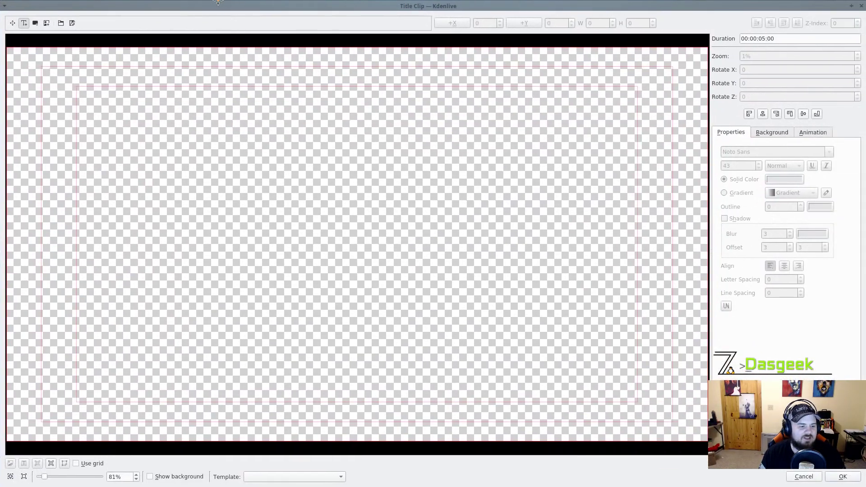
click(150, 477)
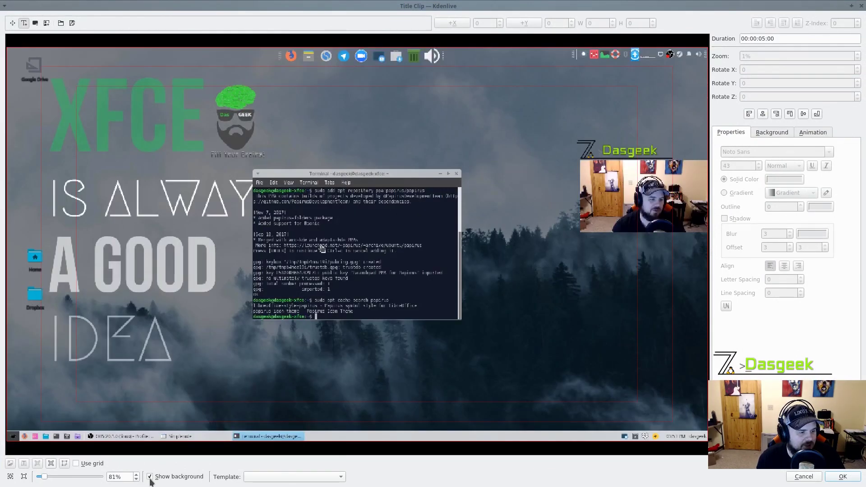
click(286, 82)
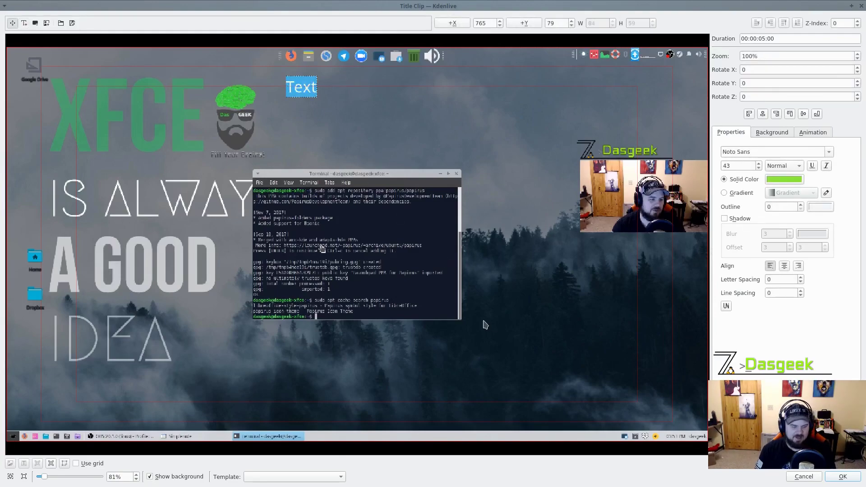
text(Insert the text here)
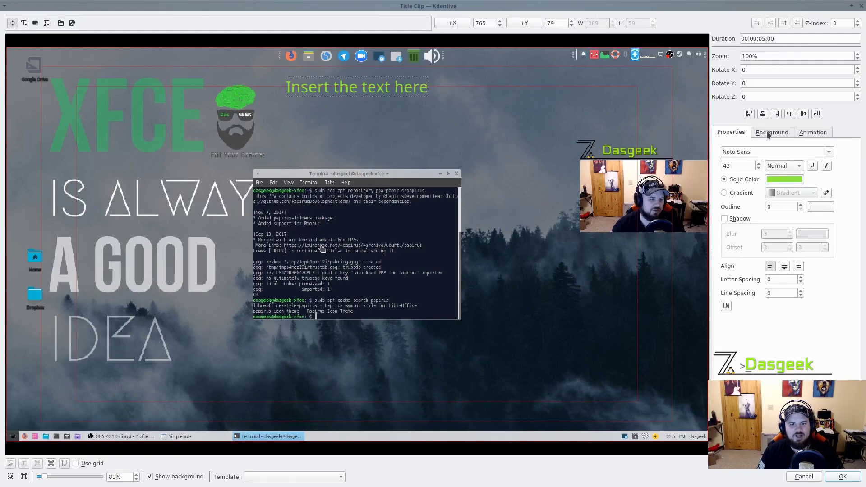
- Draw a black rectangle bar around the text and lower it beneath the text
click(34, 23)
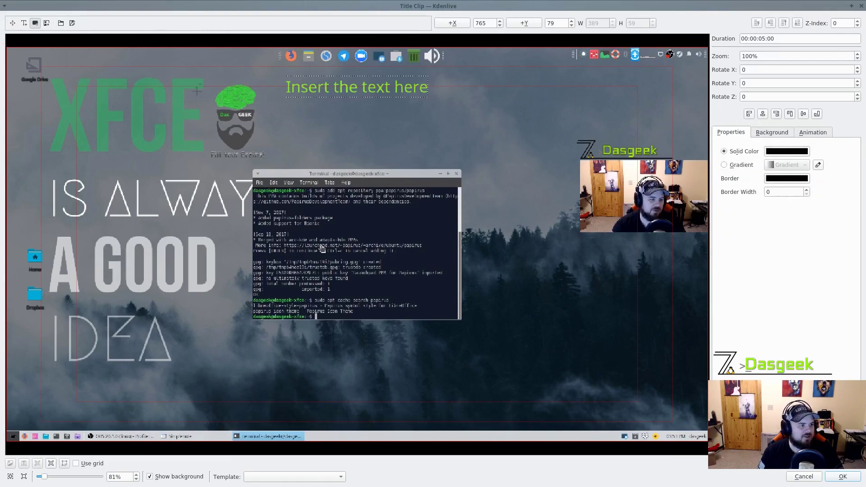
drag(270, 68, 459, 104)
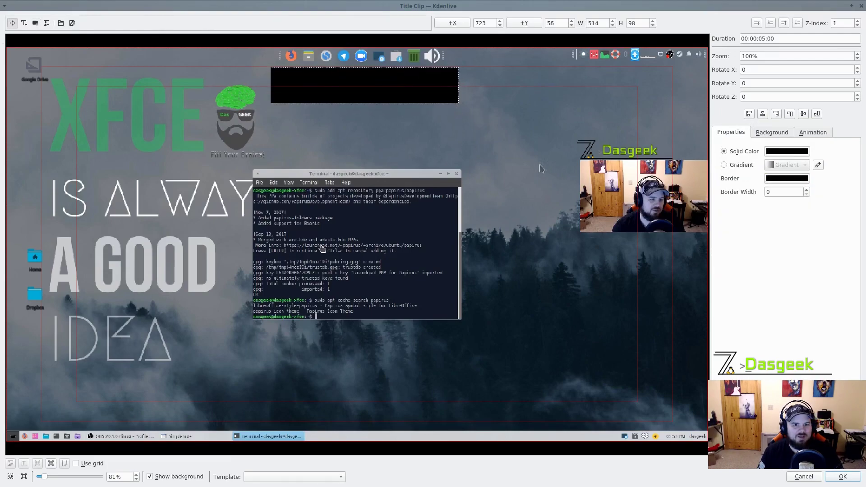
click(797, 23)
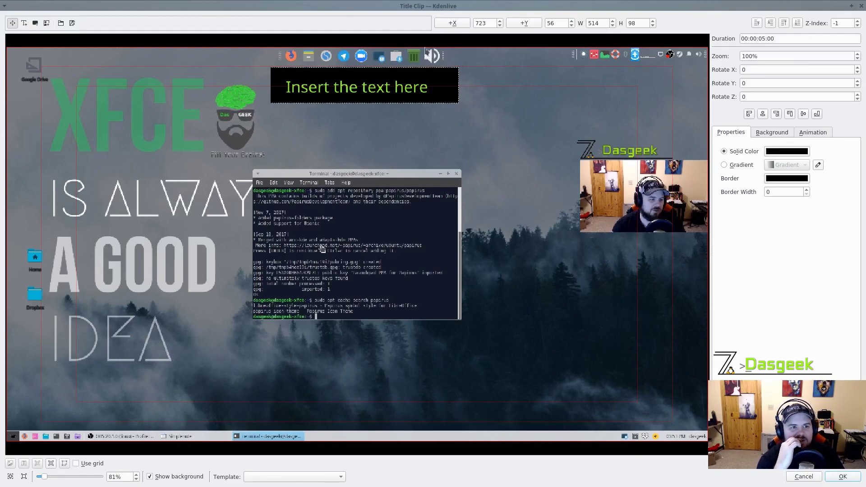
click(791, 131)
click(799, 132)
click(726, 134)
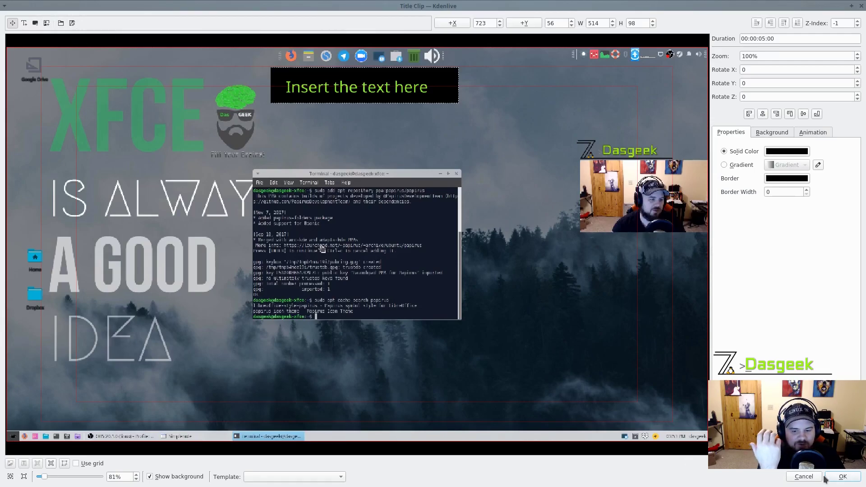
- Save the title and place the Title clip on Video 3 above the screencast, lengthening it
click(851, 478)
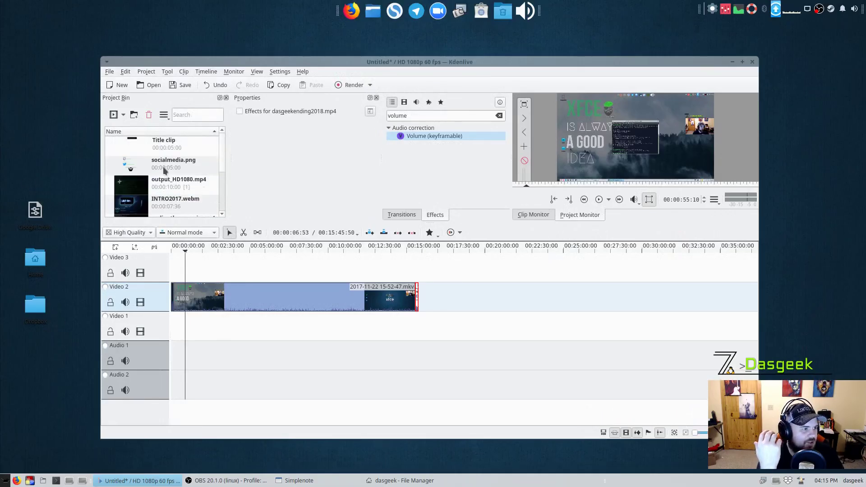
click(162, 144)
mouse_move(163, 144)
mouse_down()
mouse_move(290, 276)
mouse_move(331, 277)
mouse_move(174, 275)
mouse_move(185, 271)
mouse_up()
scroll(473, 270, up, 6)
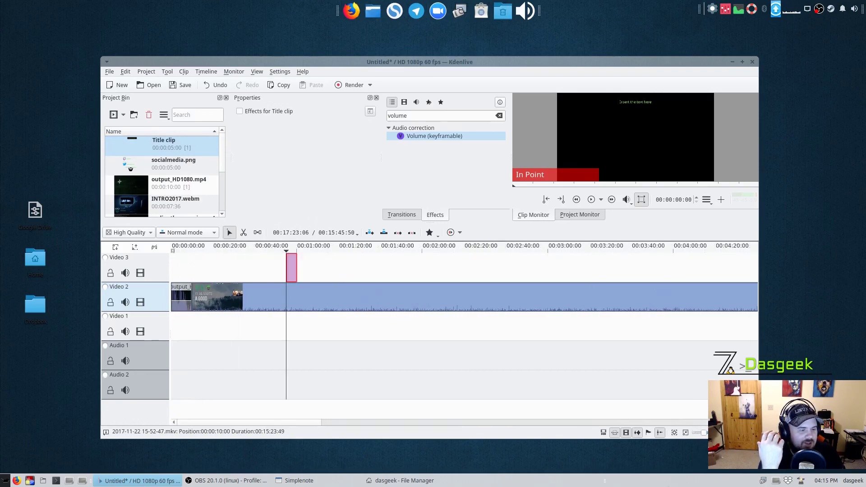
drag(421, 264, 440, 264)
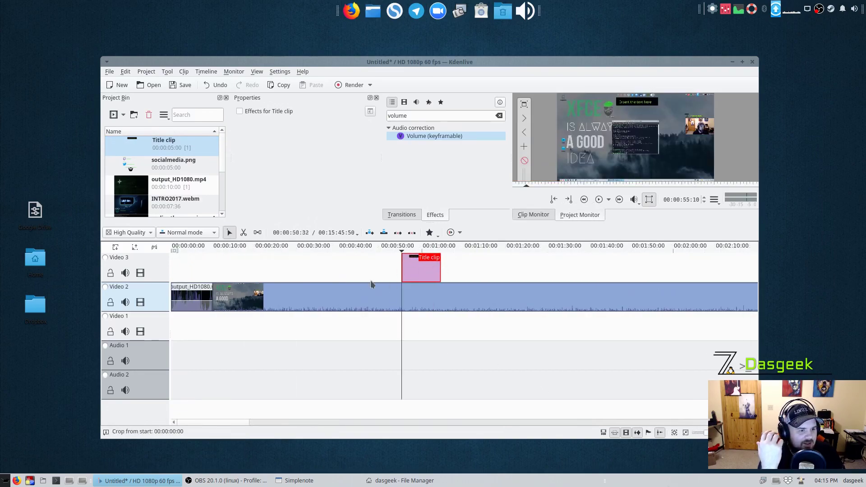
- Preview the title around 55 seconds, then delete the Title clip from Video 3
click(367, 275)
click(400, 249)
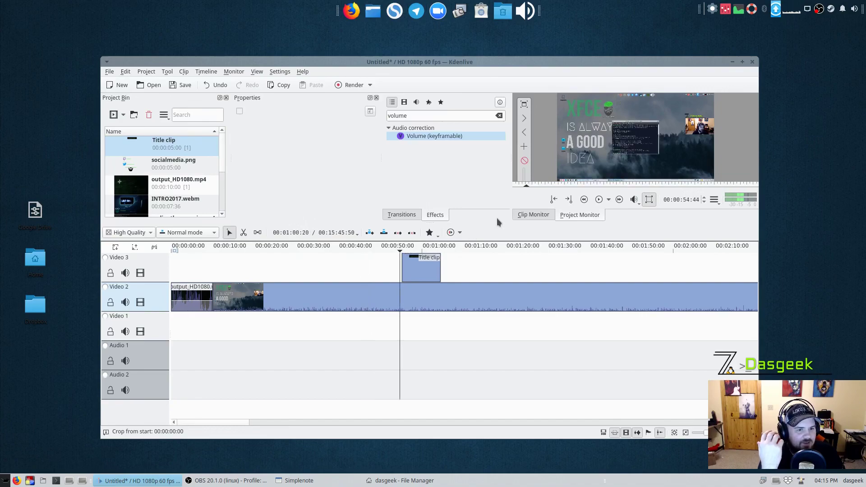
click(599, 199)
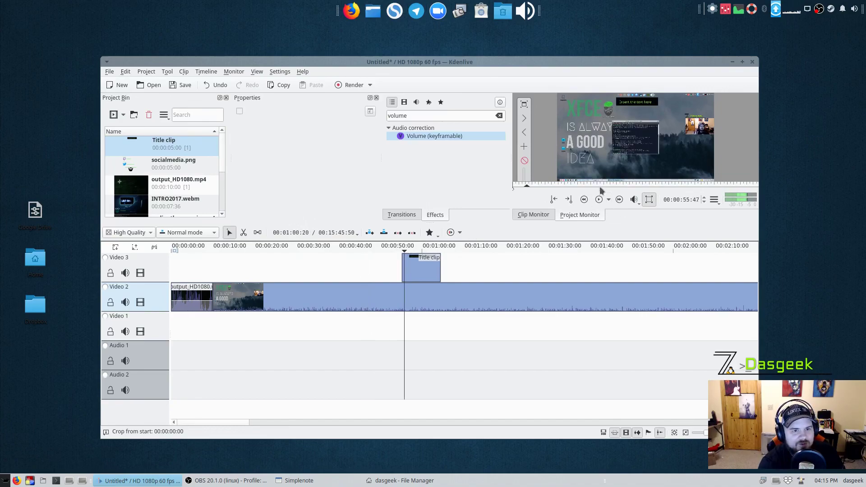
click(421, 276)
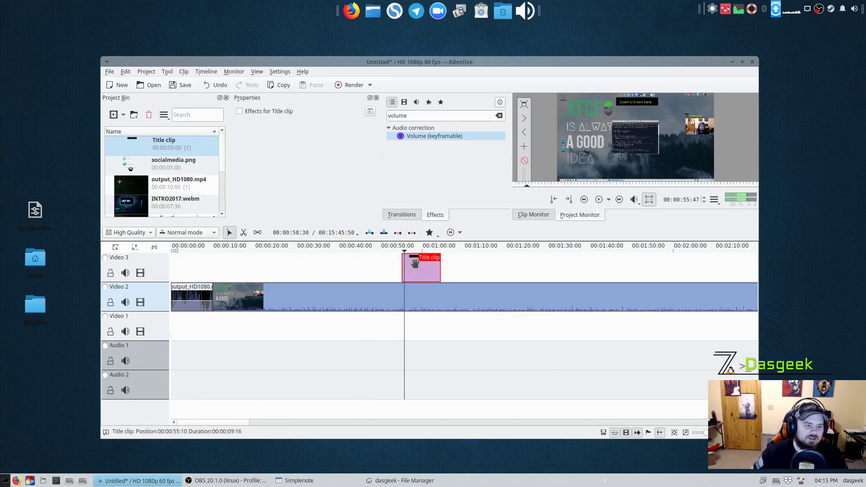
key(Delete)
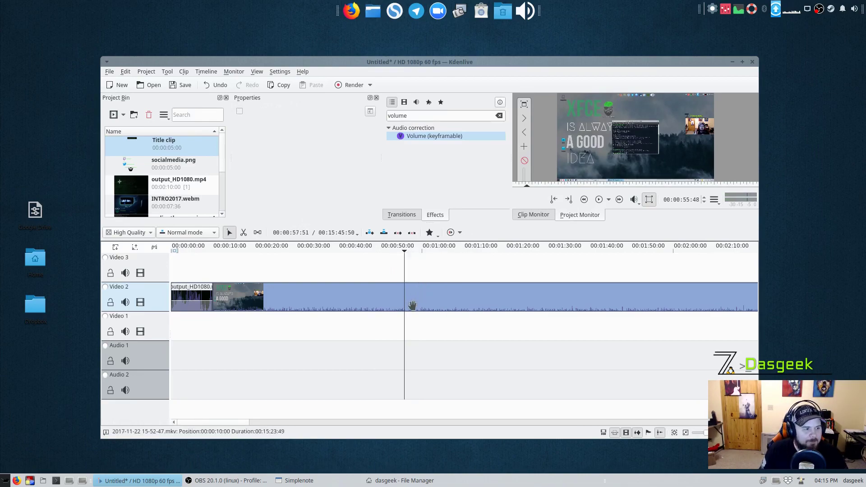
- Insert a new Video 4 track above Video 2
right_click(164, 297)
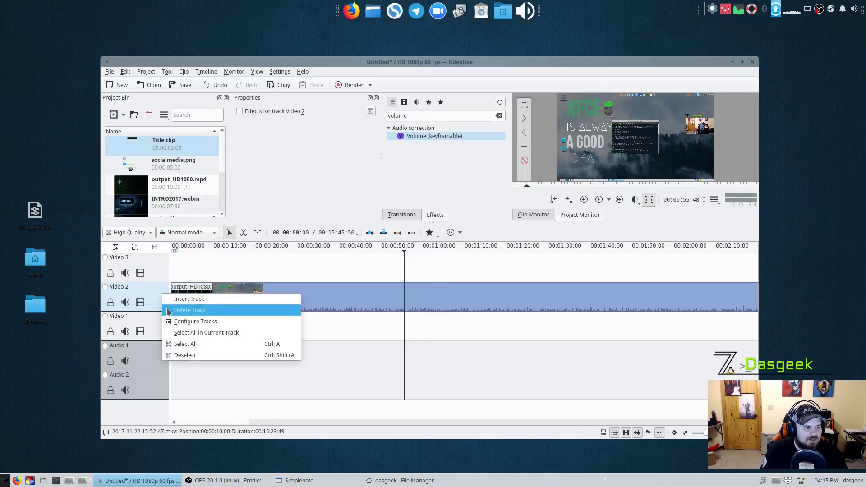
click(185, 306)
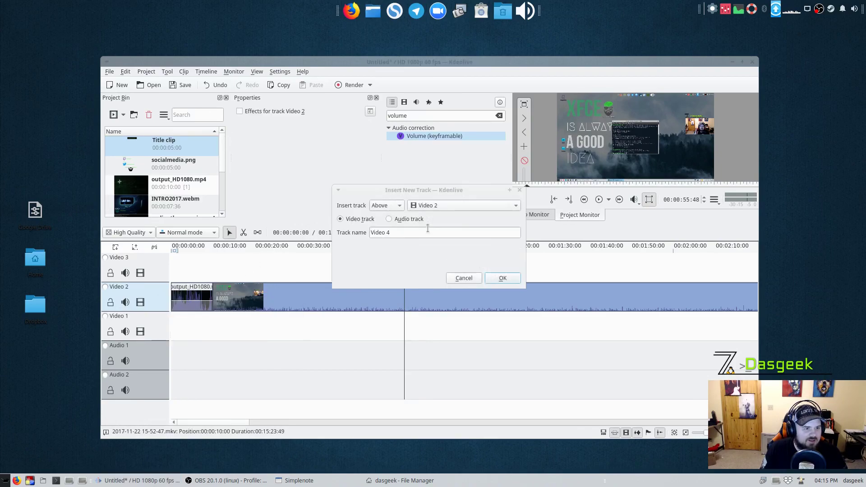
click(503, 278)
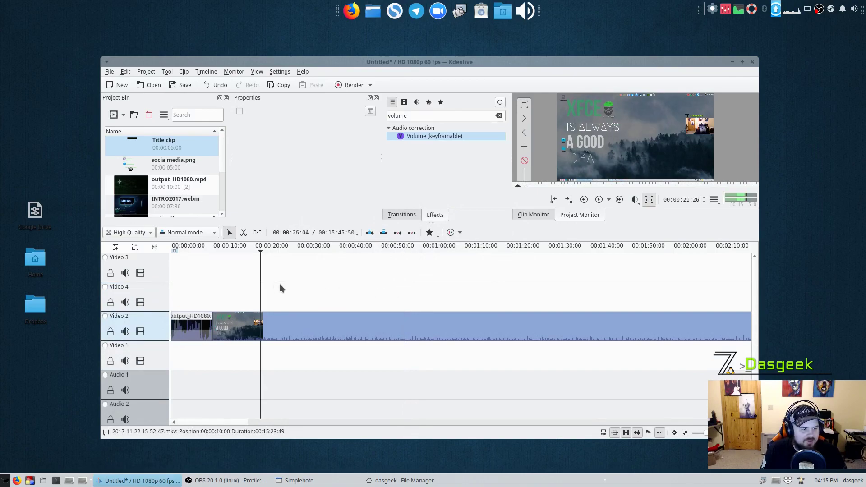
- Place socialmedia.png on Video 4 at about 33 seconds and preview it from 28 to 36 seconds
drag(280, 286, 314, 290)
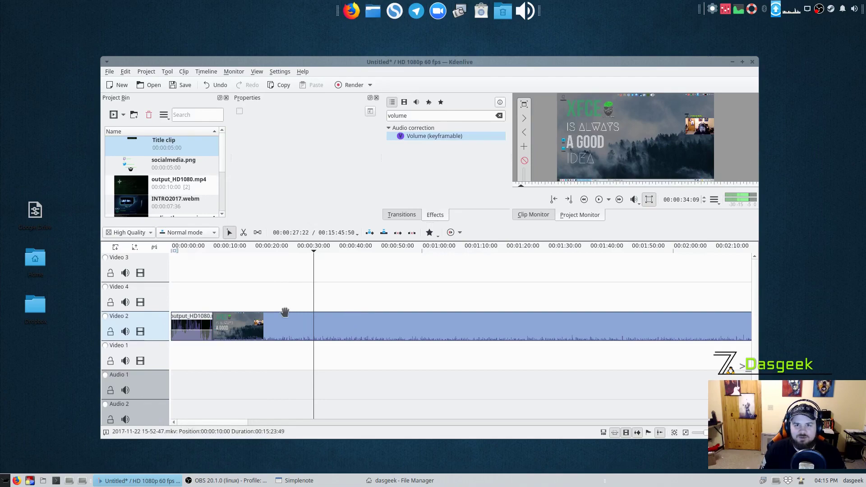
scroll(184, 169, down, 3)
scroll(184, 172, up, 3)
drag(136, 175, 312, 306)
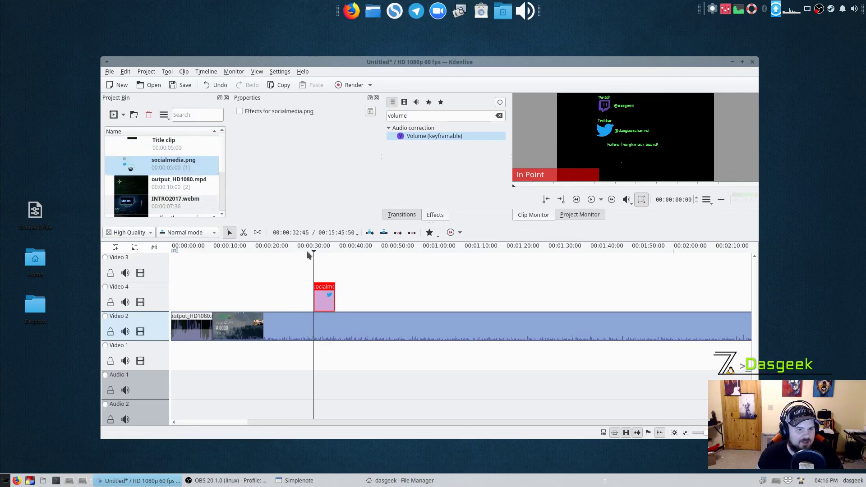
click(291, 262)
click(322, 247)
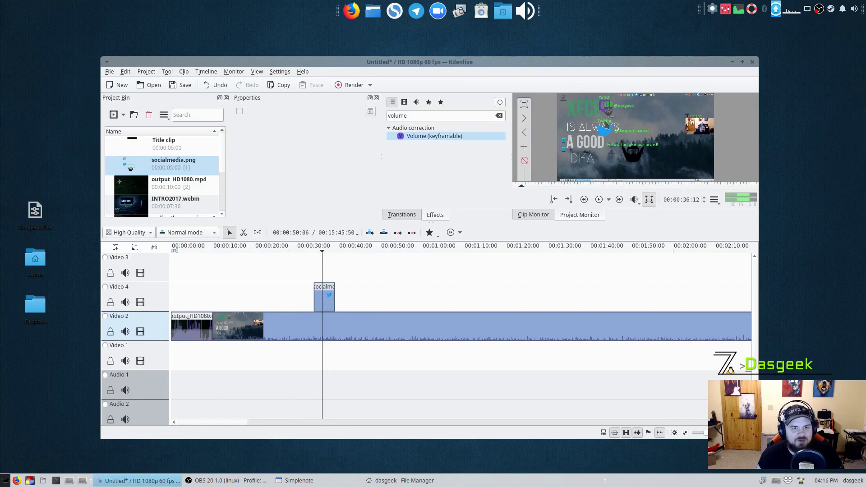
drag(434, 115, 238, 118)
- Apply Transform to socialmedia.png and shrink it to 40.21% at X 1362, Y 600, lower right
text(transform)
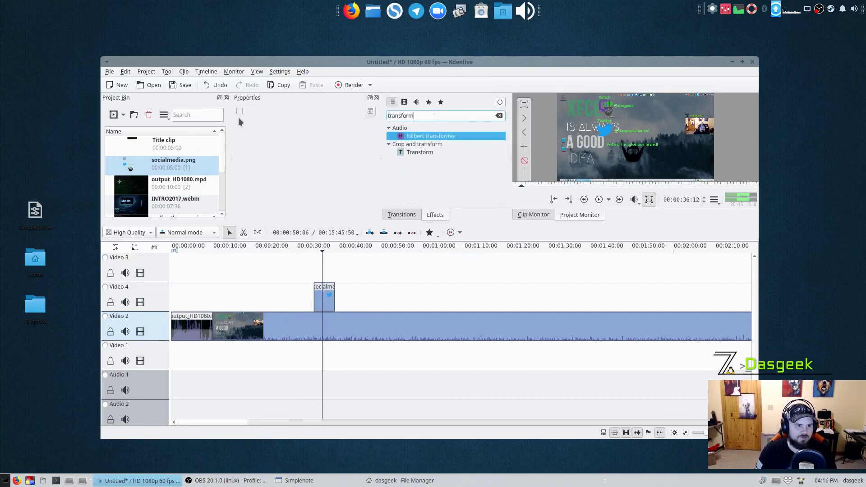
drag(442, 155, 323, 297)
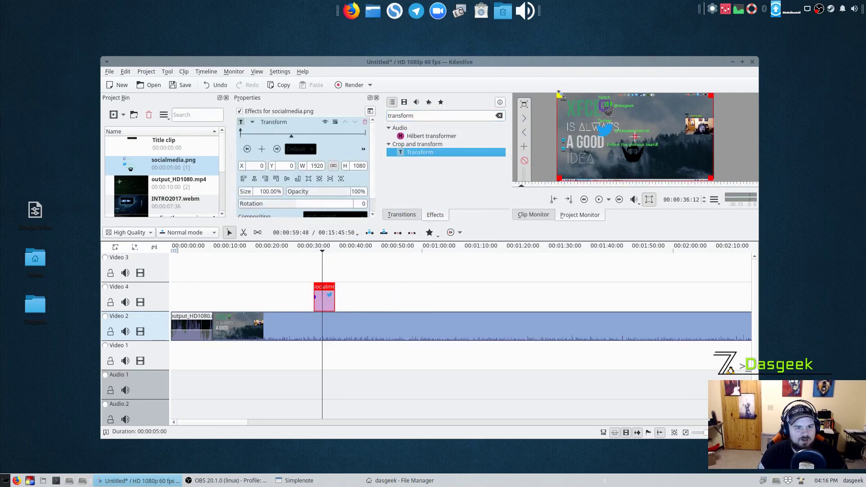
drag(559, 93, 644, 126)
drag(712, 179, 700, 175)
drag(669, 156, 701, 160)
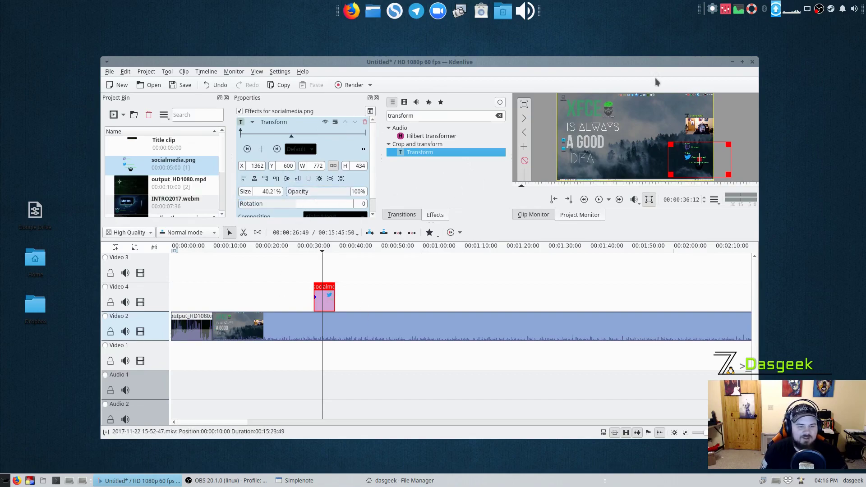
- Move the playhead to about 35 seconds and cancel the Add Space dialog unchanged
click(312, 273)
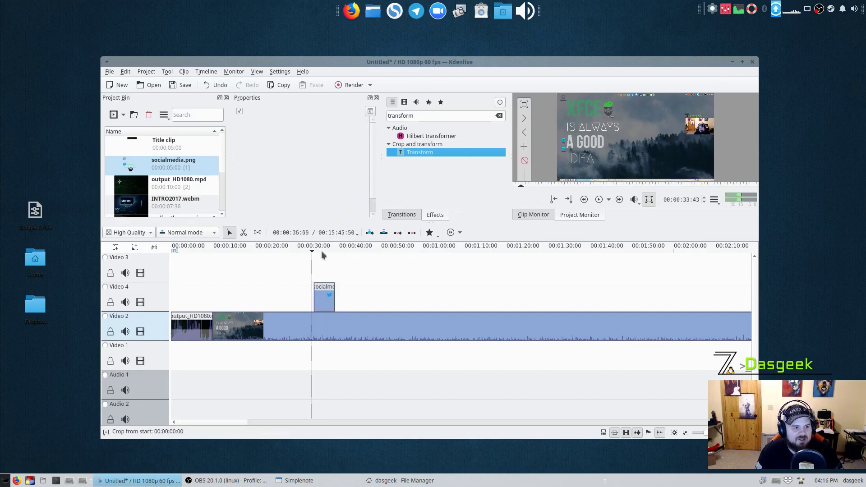
click(321, 258)
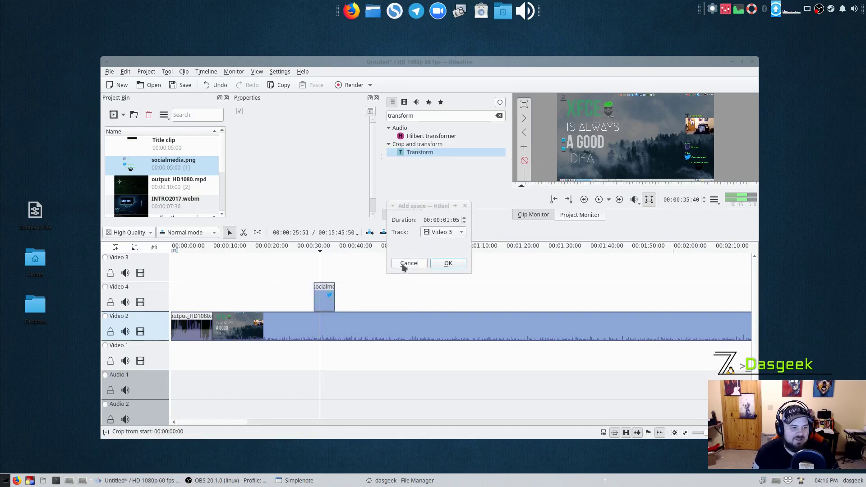
click(404, 266)
- Insert a new Video 5 track above Video 3 and park the playhead at 35 seconds
right_click(161, 267)
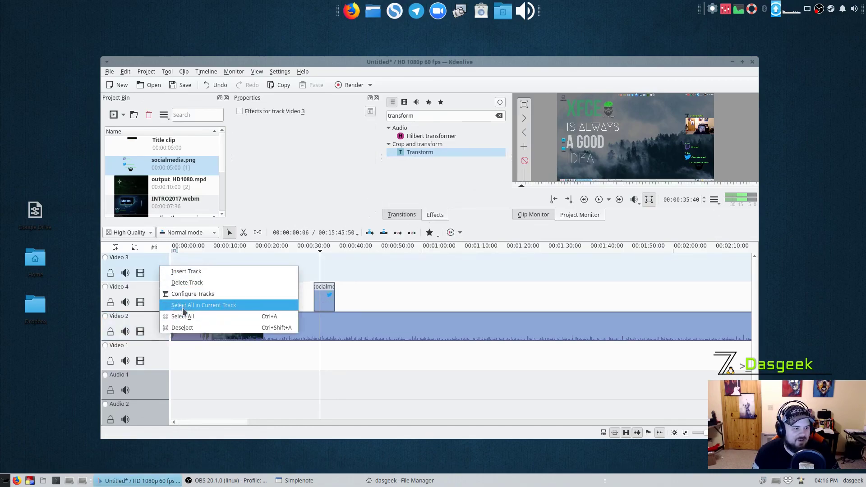
click(185, 273)
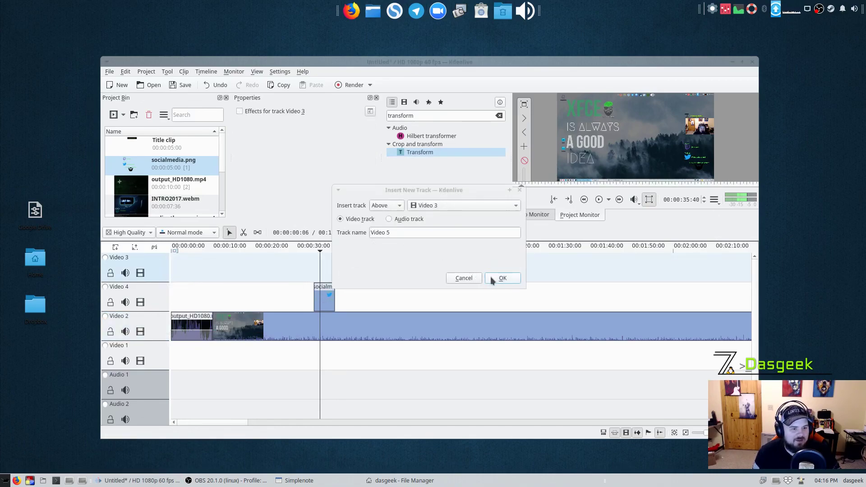
click(501, 279)
click(320, 258)
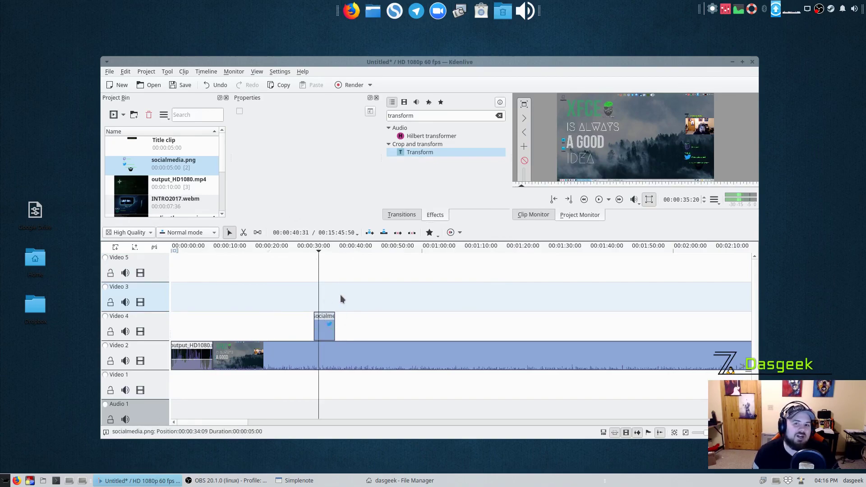
- Dismiss the Video 5 track's context menu and bring up the Project Bin's add-clip choices
right_click(323, 261)
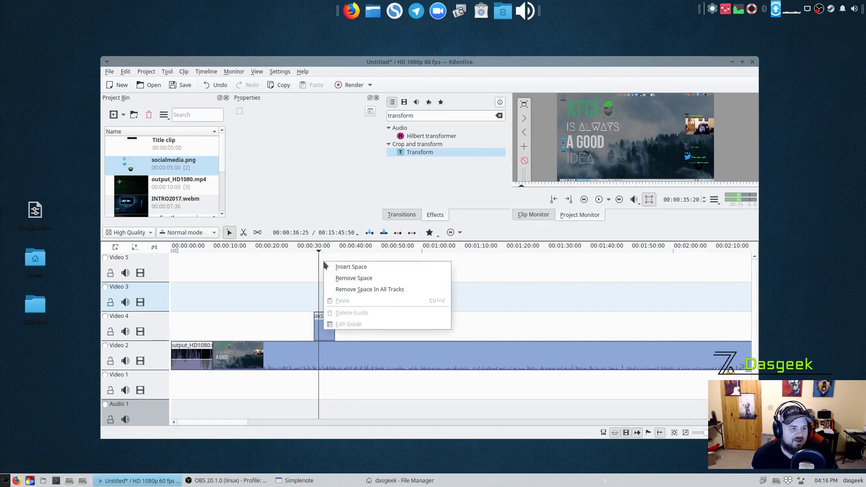
click(112, 117)
click(123, 114)
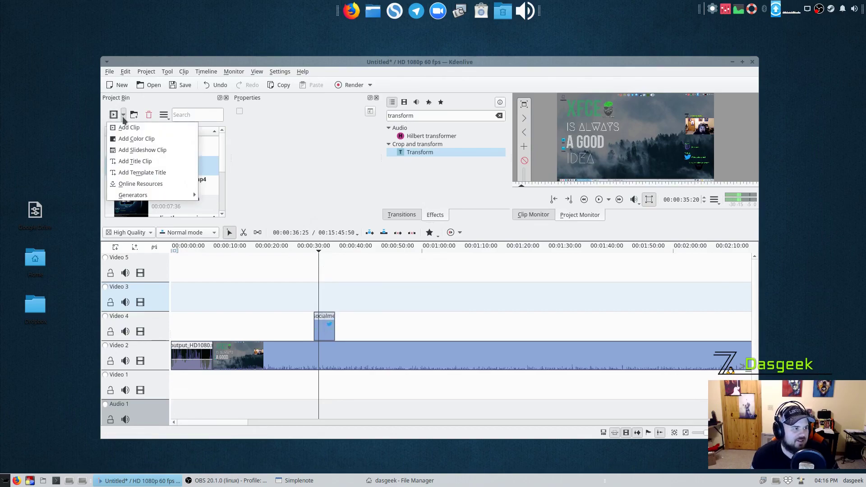
- Start a new title clip with Show background ticked and place a text item on the canvas
click(133, 162)
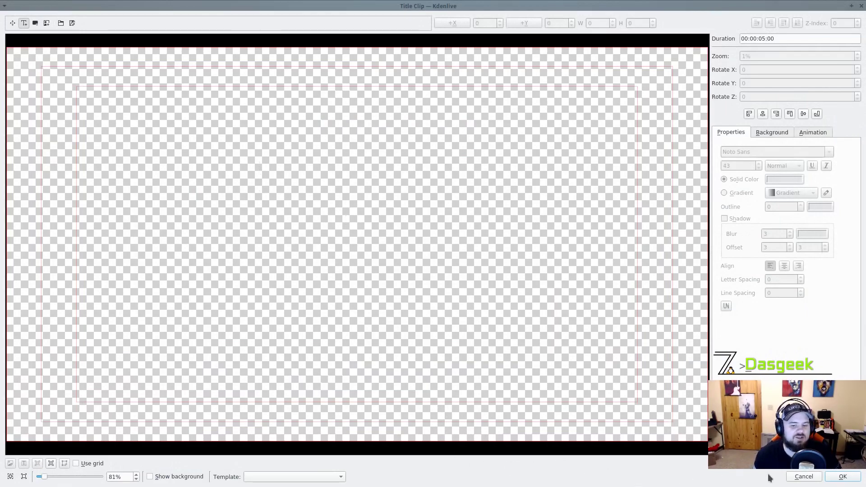
click(150, 477)
click(327, 169)
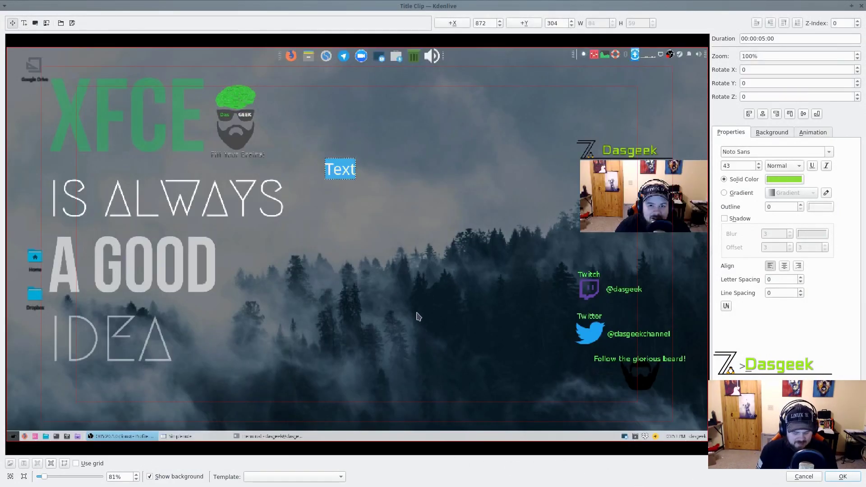
- Enter 'Hello' as the title text, add the title to the bin, and drag it onto Video 5
text(Hello)
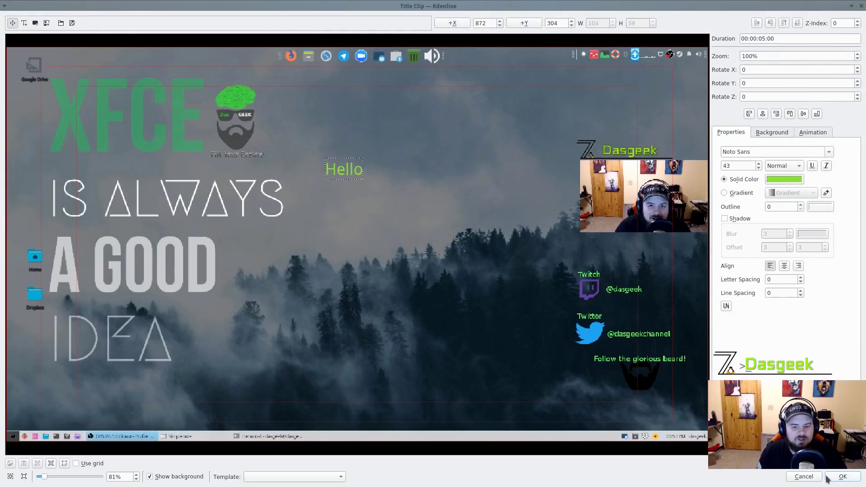
click(842, 477)
click(137, 170)
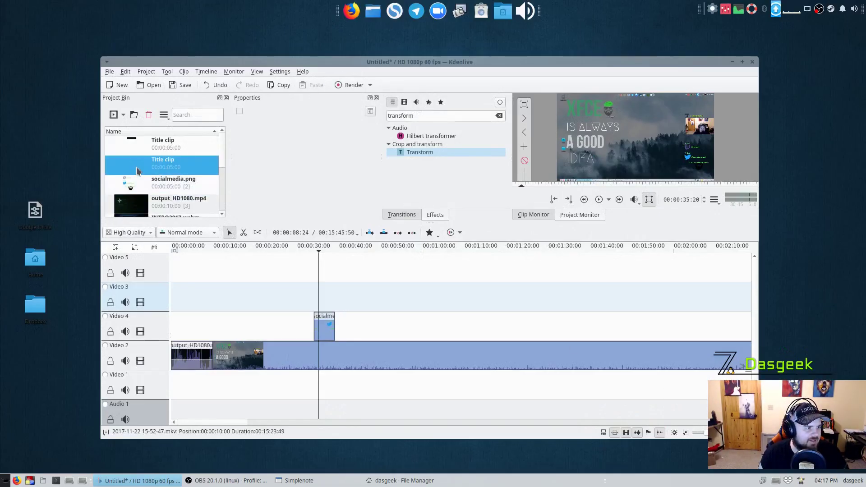
drag(138, 170, 318, 251)
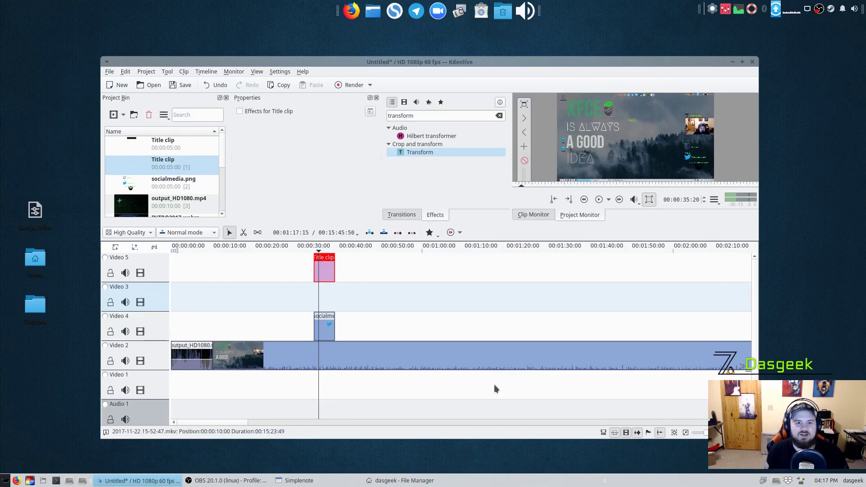
- Delete the Hello title from Video 5 and socialmedia.png from Video 4, then clear the Effects search
key(Delete)
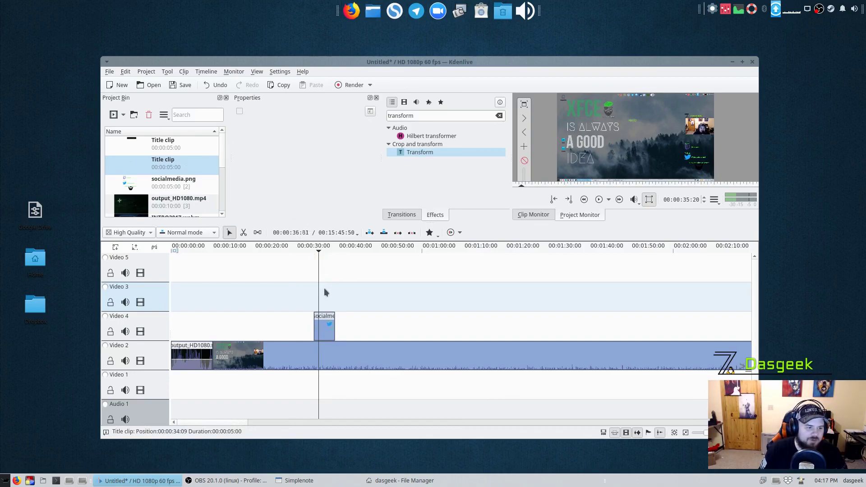
click(329, 318)
key(Delete)
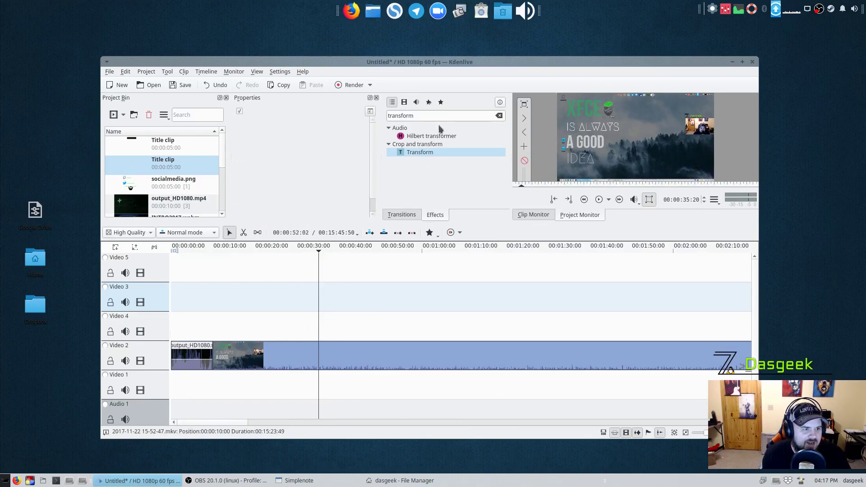
click(499, 115)
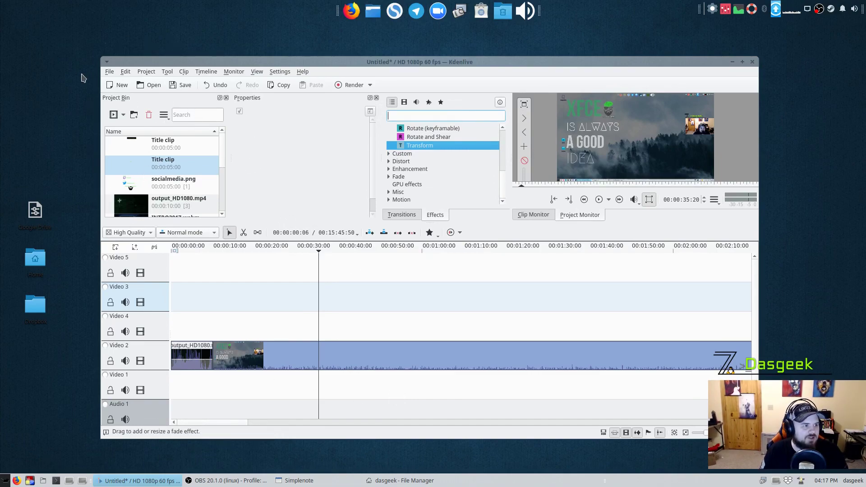
- Browse the File menu, then move across to the Project menu
click(109, 71)
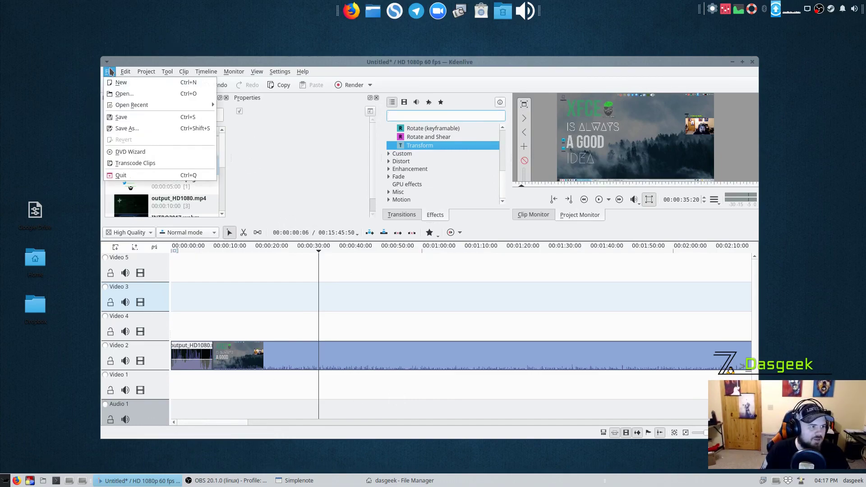
mouse_move(146, 72)
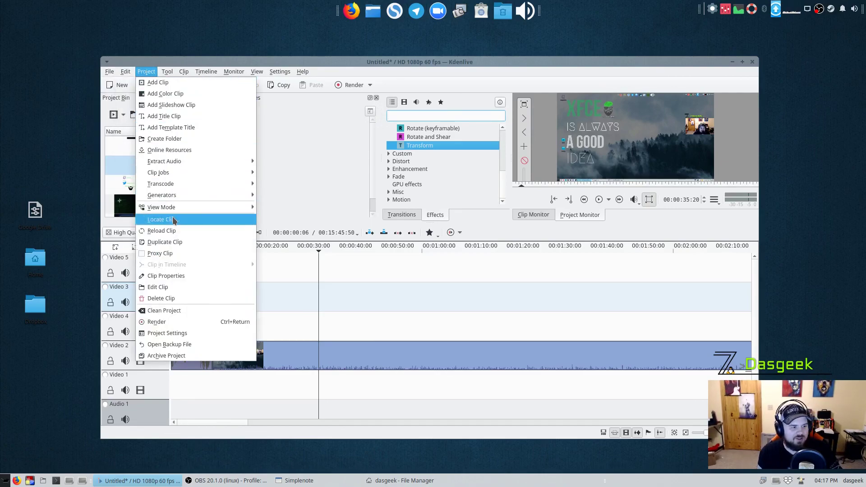
click(177, 276)
click(280, 71)
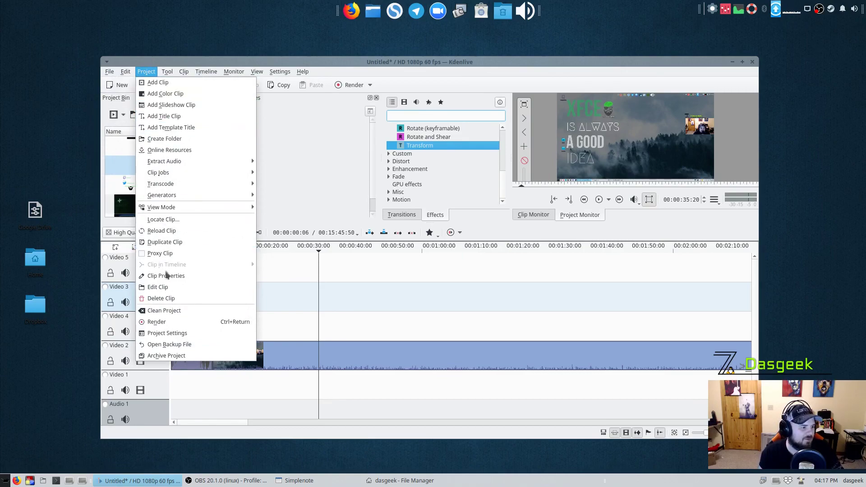
- Check that Project Settings shows the HD 1080p 60 fps profile, then cancel without changes
click(174, 333)
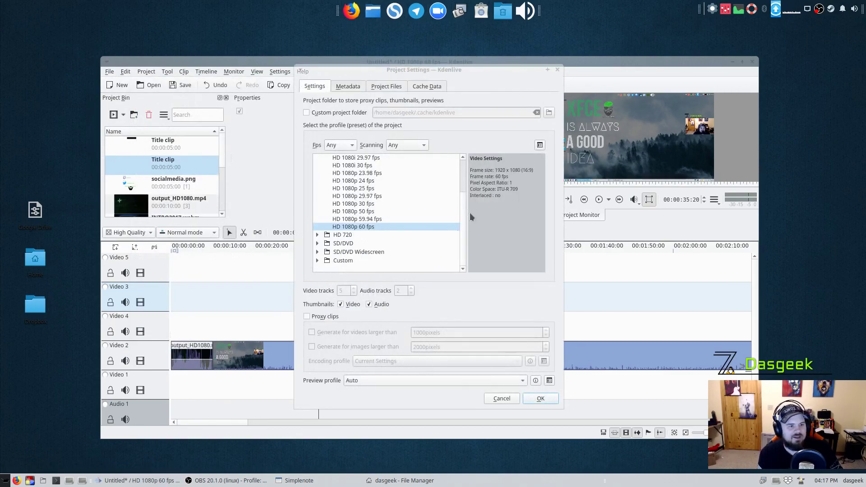
scroll(465, 194, up, 2)
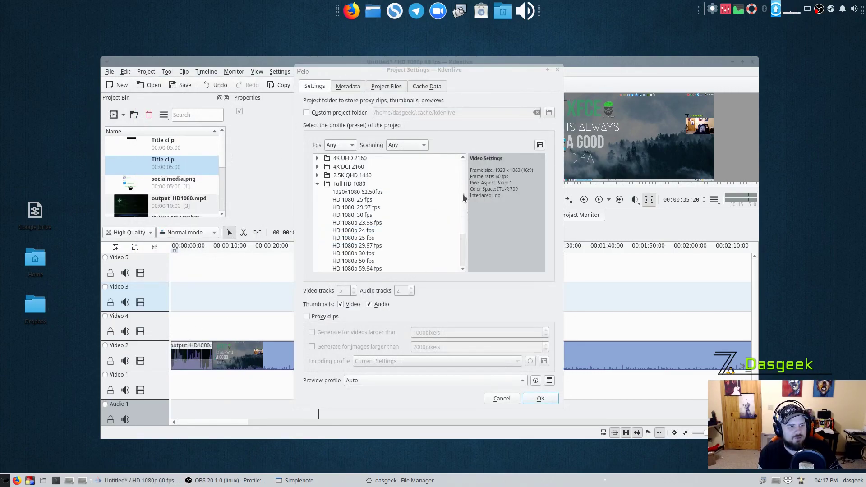
scroll(465, 198, down, 3)
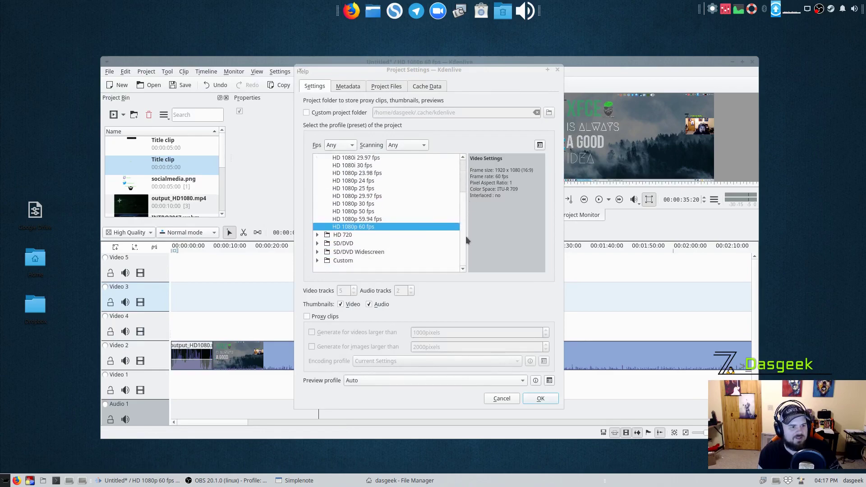
scroll(465, 236, up, 2)
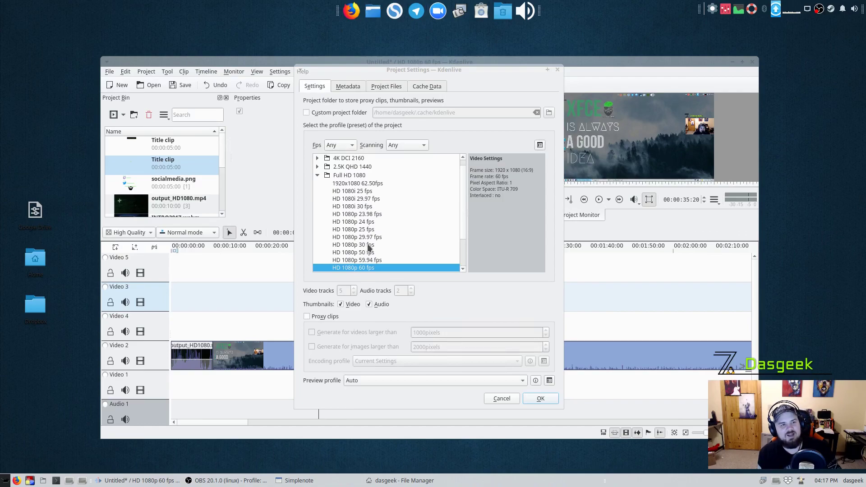
click(499, 398)
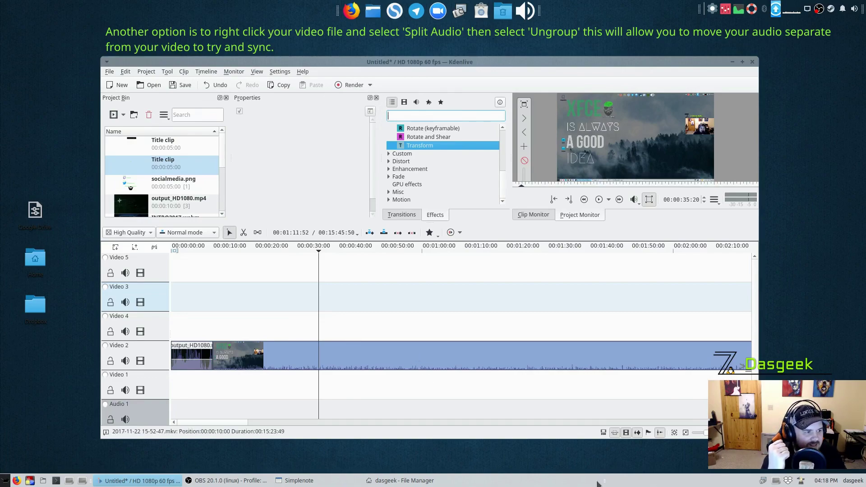
- Play the timeline from about 00:00:14 to review the screencast clip
click(232, 248)
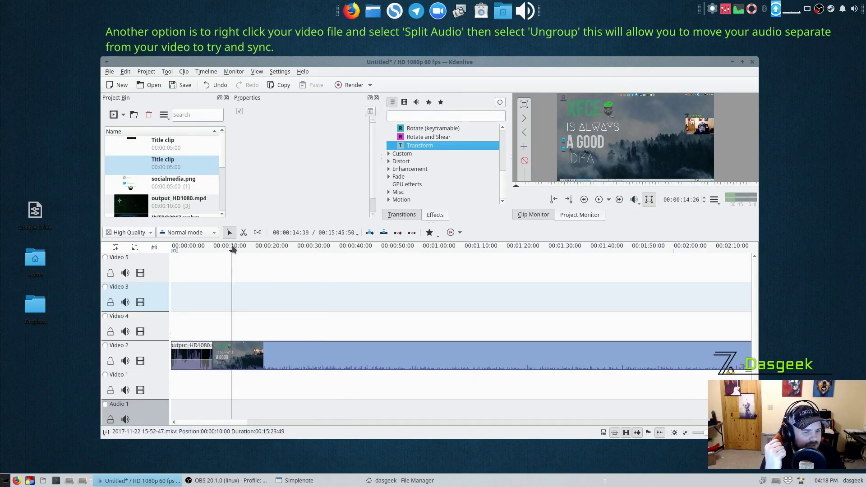
click(598, 199)
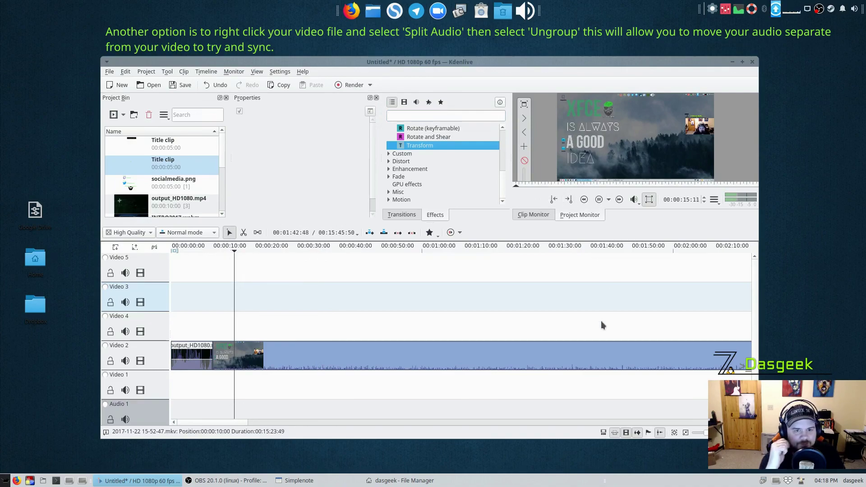
- Maximize the Kdenlive window, pause playback at 00:00:24:57, and show the add-clip choices
click(742, 63)
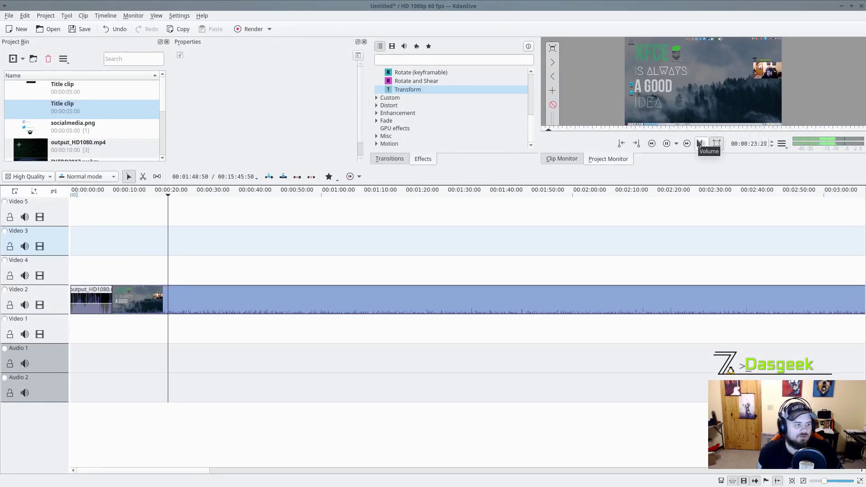
click(666, 143)
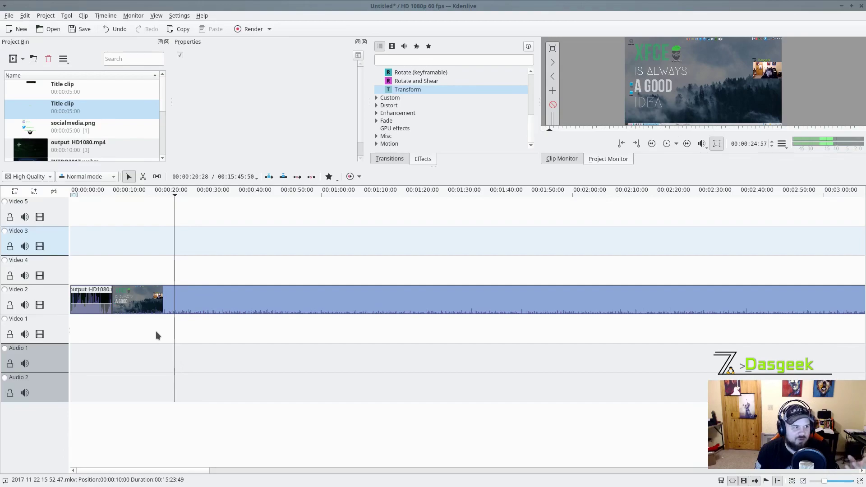
click(23, 59)
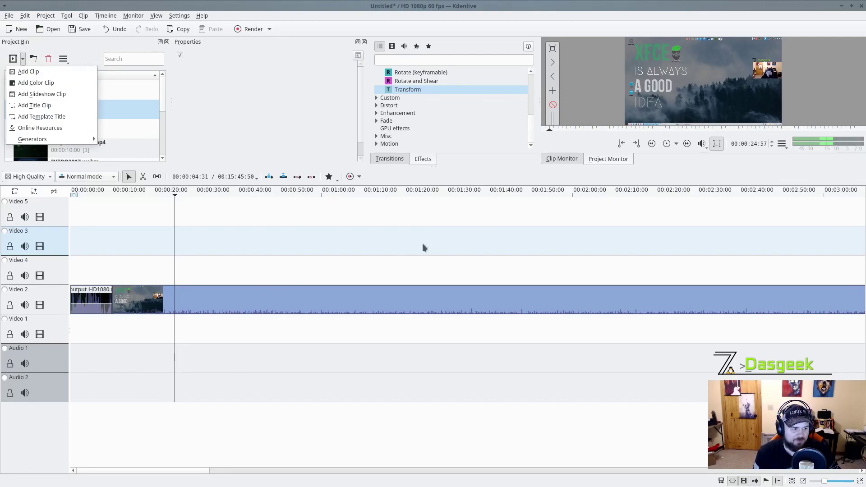
- Search effects for 'compr' and apply Compressor (avfilter) to the Video 2 screencast clip
click(416, 59)
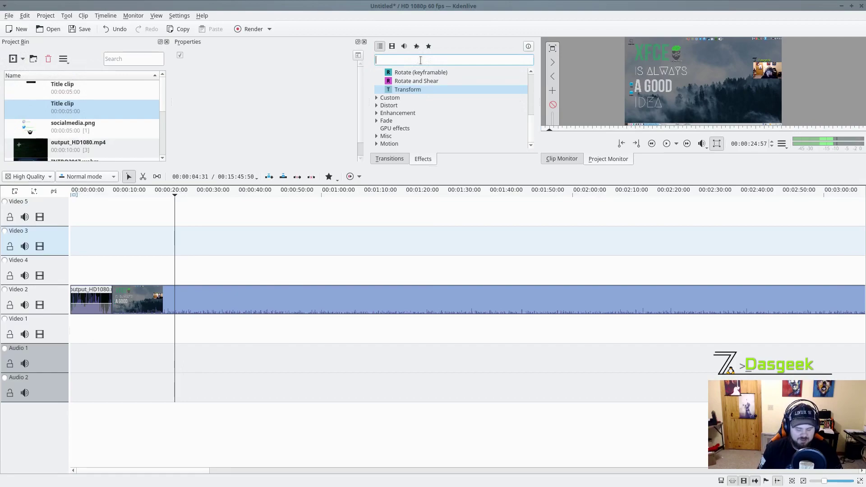
text(compres)
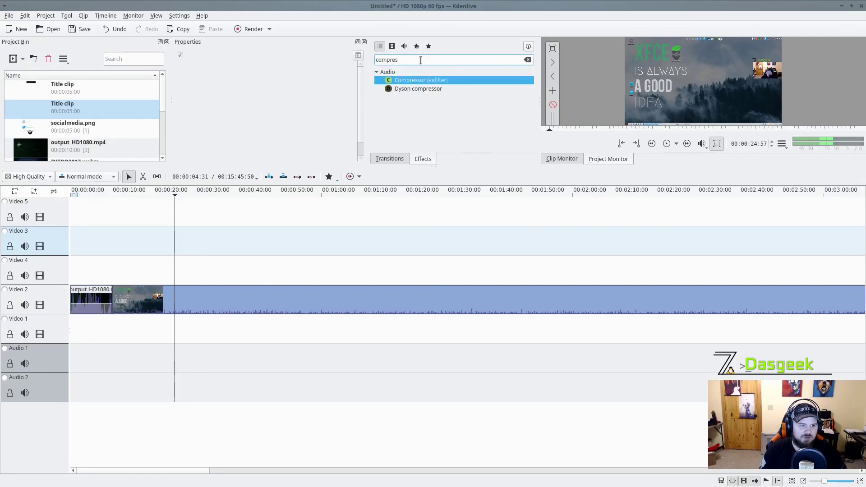
drag(427, 84, 253, 305)
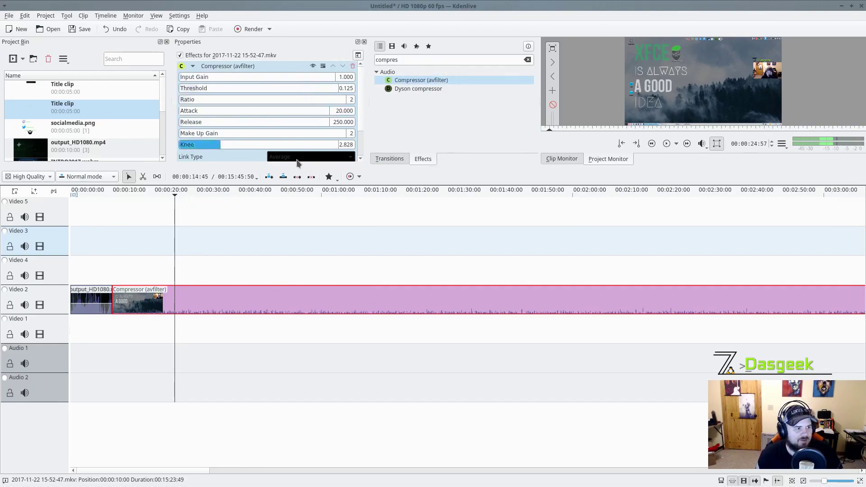
scroll(359, 163, down, 3)
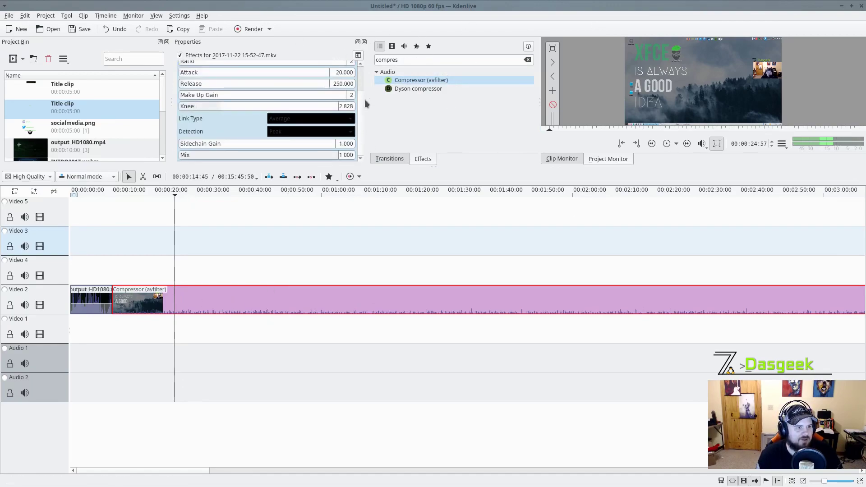
scroll(365, 86, up, 3)
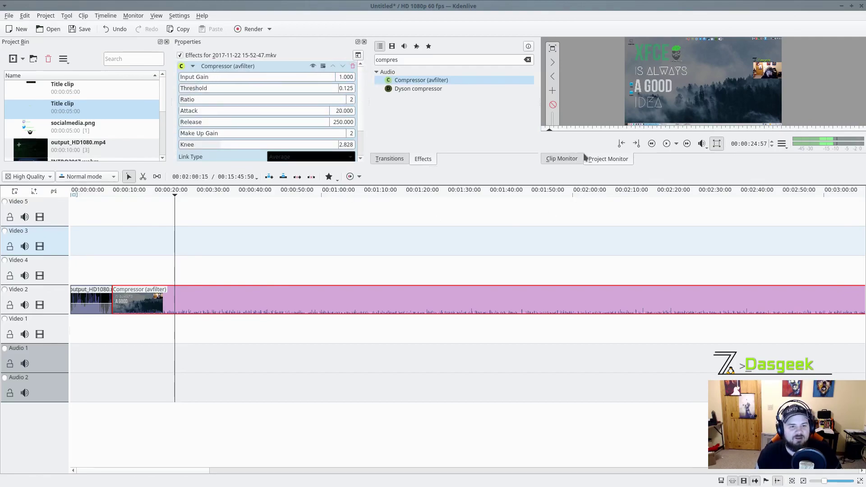
- Audition the compressed audio, pause at 00:00:31:39, and switch off the clip's effects
click(665, 143)
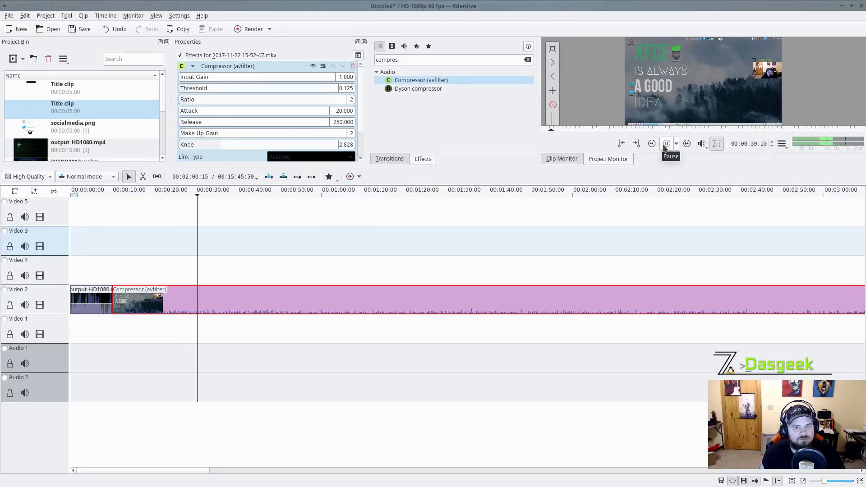
click(666, 144)
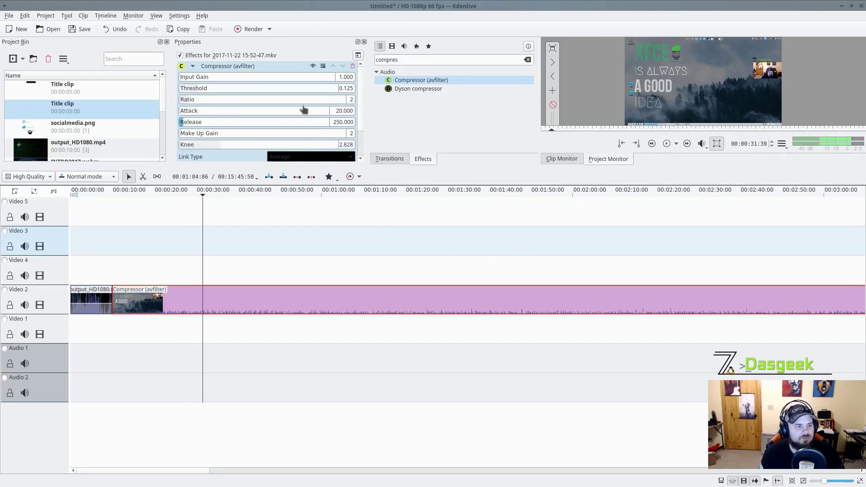
click(351, 67)
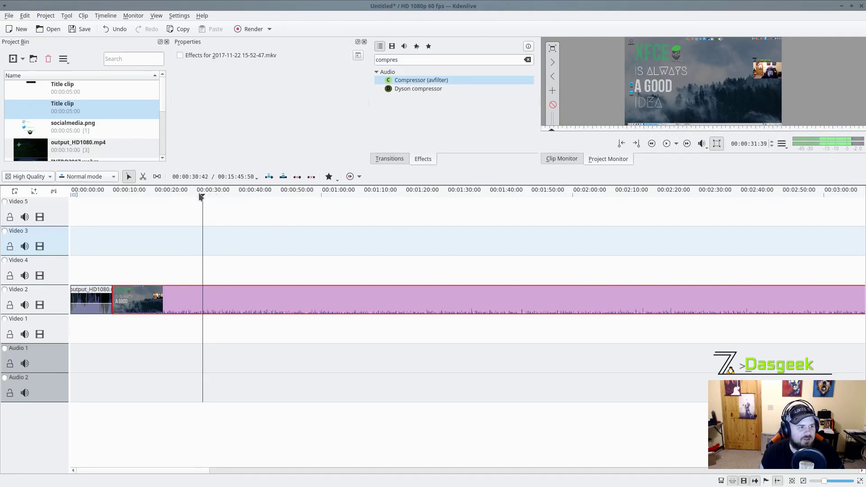
- Replay the clip without effects and pause at 00:00:33:57 to compare the sound
click(666, 143)
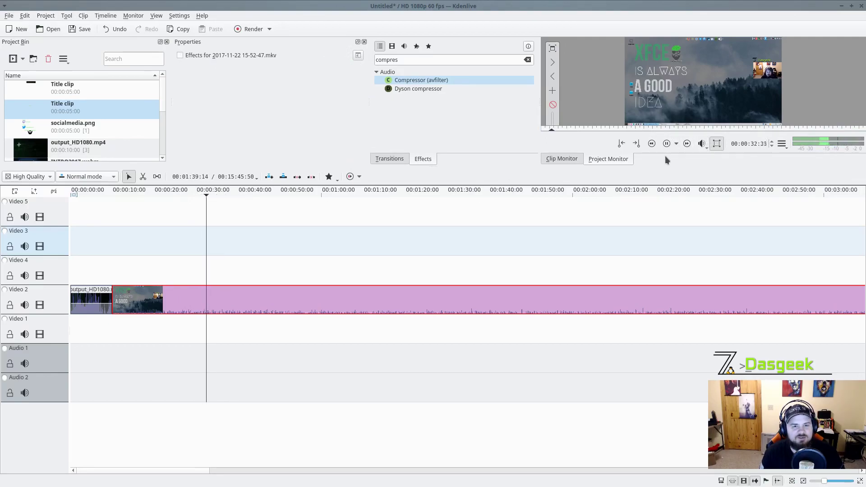
click(667, 144)
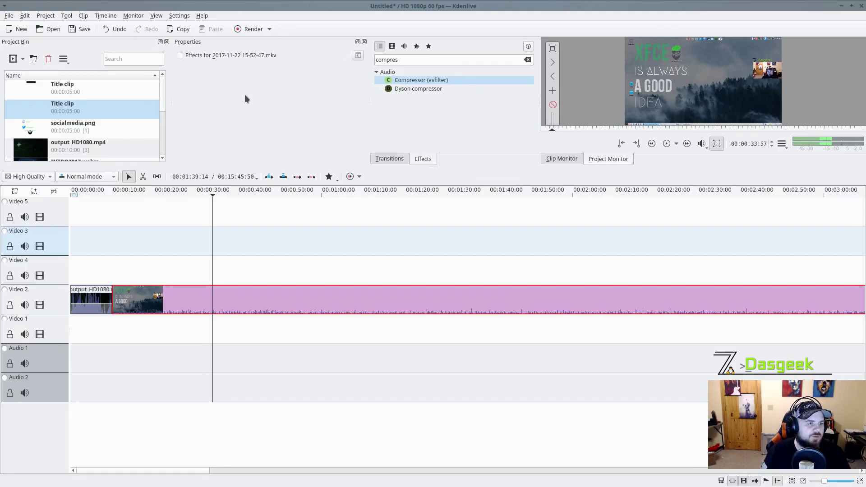
- Choose MP4-H265 (HEVC) as the render format, then close the render window without rendering
click(268, 30)
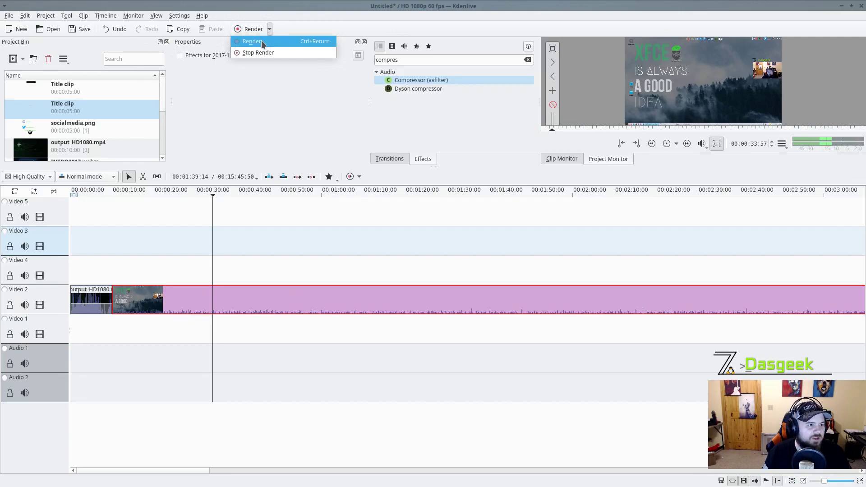
click(261, 41)
click(397, 241)
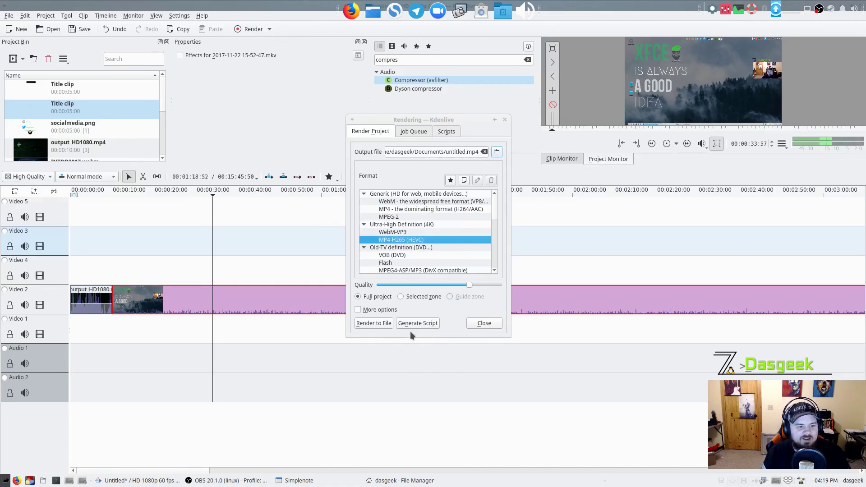
click(484, 324)
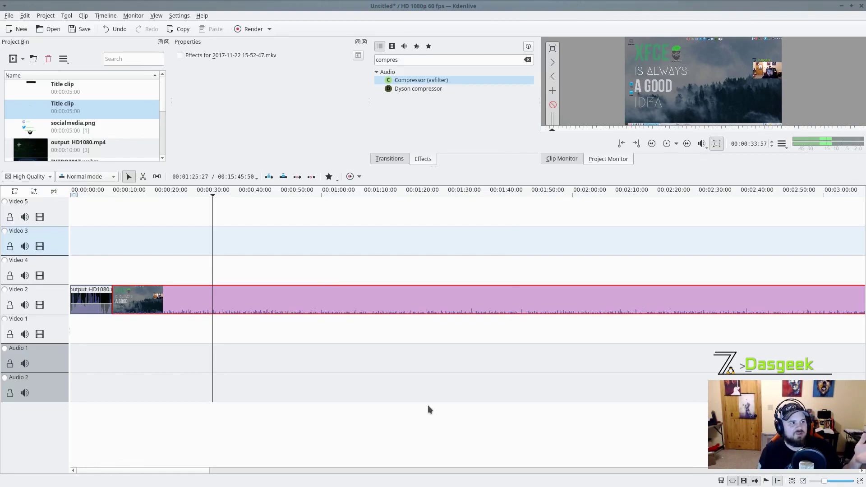
- Save the project under the new name xfcecustomization as a .kdenlive file
click(9, 15)
click(23, 72)
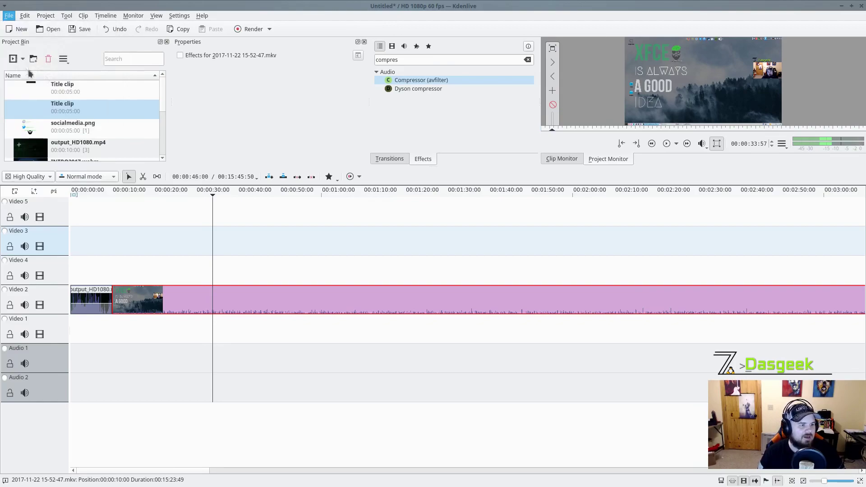
text(x)
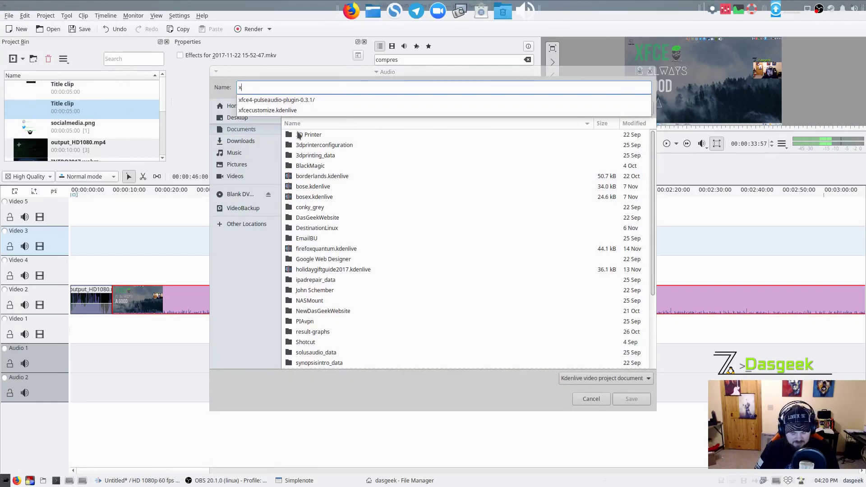
text(fcecustomization)
key(Return)
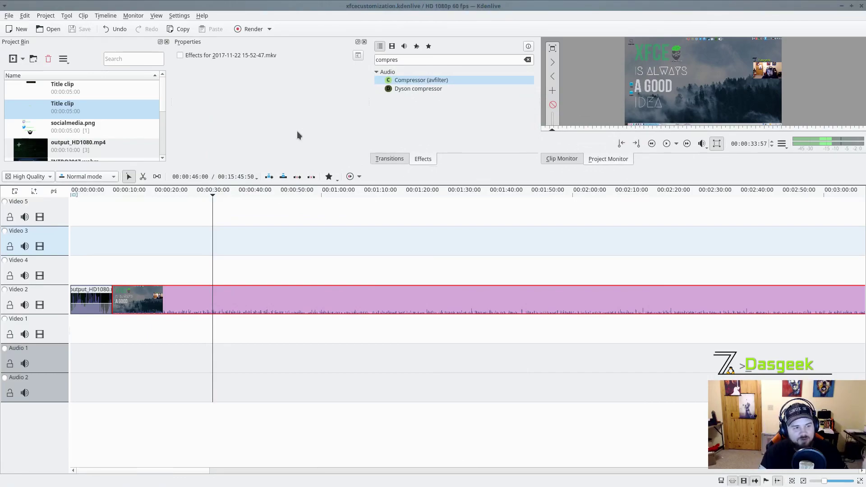
- Glance at the render choices, then clear the compressor search from the Effects panel
click(270, 30)
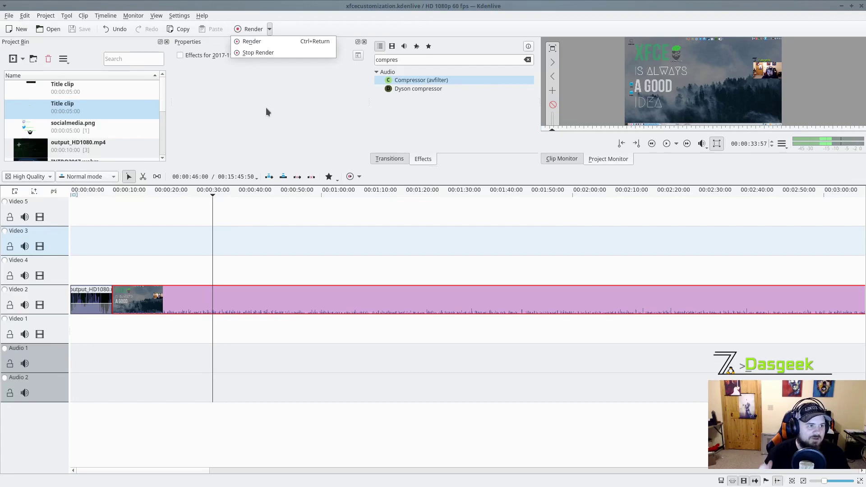
click(269, 118)
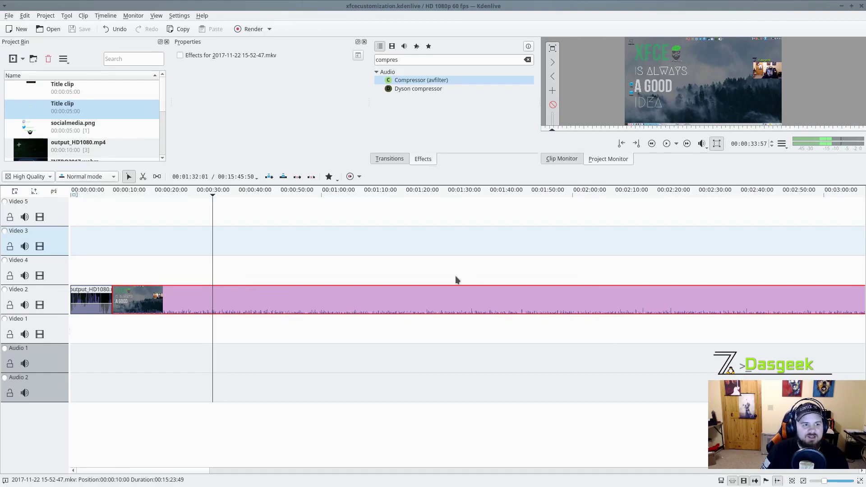
click(526, 60)
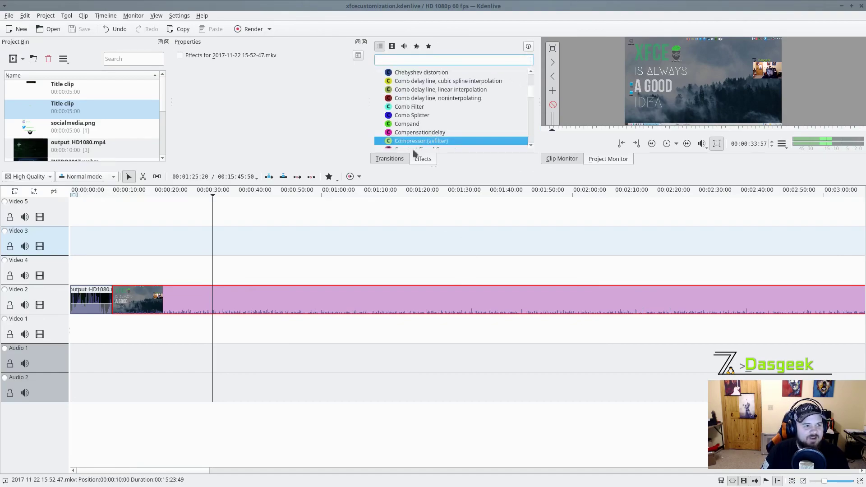
- Browse the Transitions list, then return to the full Effects list
click(390, 159)
scroll(418, 101, down, 6)
scroll(420, 113, up, 6)
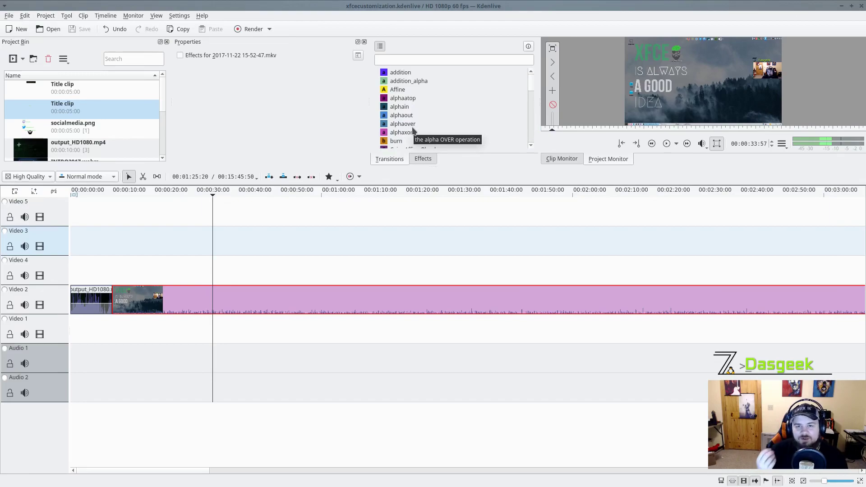
scroll(416, 112, down, 9)
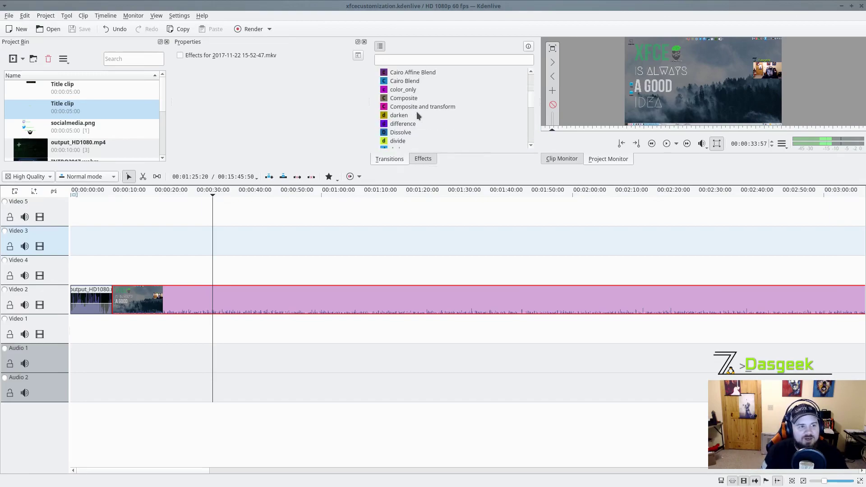
click(422, 161)
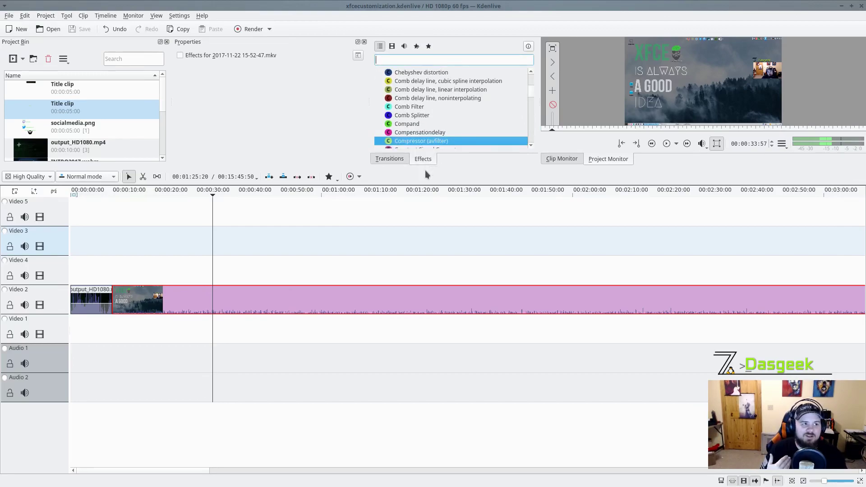